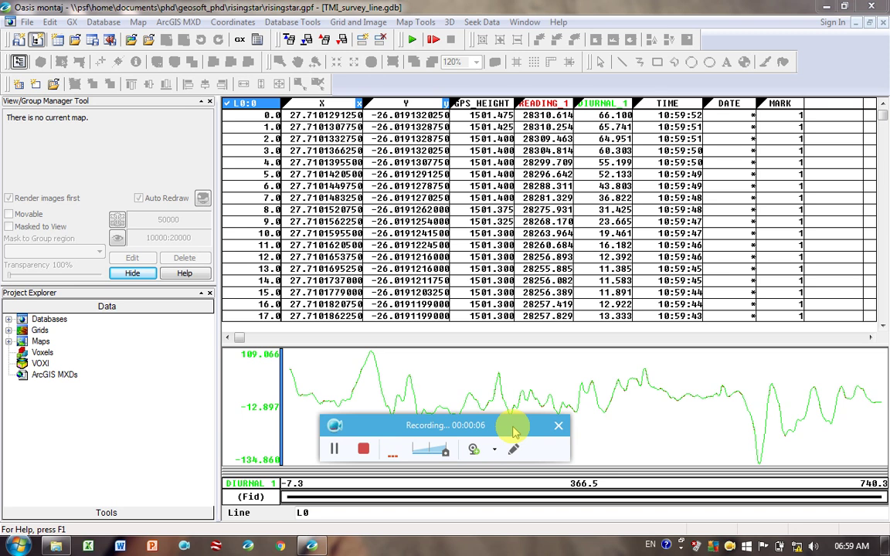
# - Inspect the longitude and latitude values in the X and Y channels, including row 1.0
pyautogui.moveTo(512, 423); pyautogui.dragTo(526, 536)
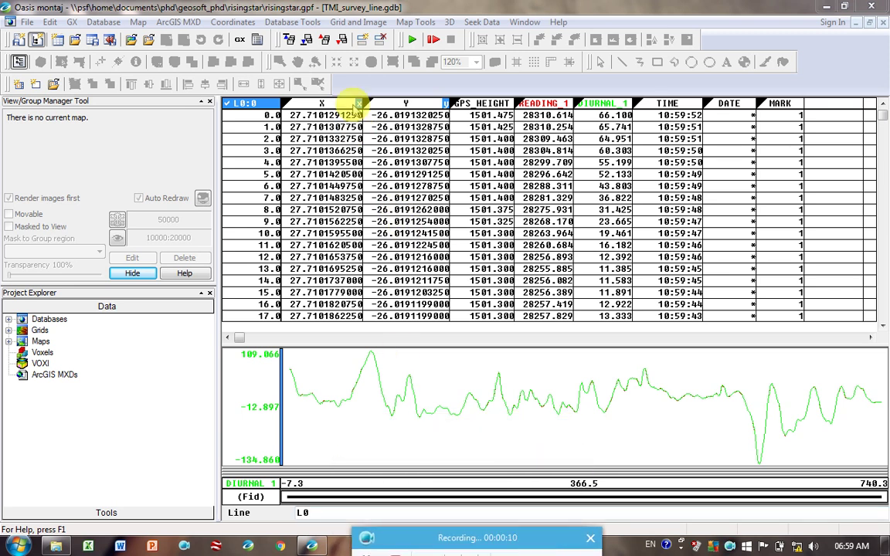
pyautogui.click(321, 102)
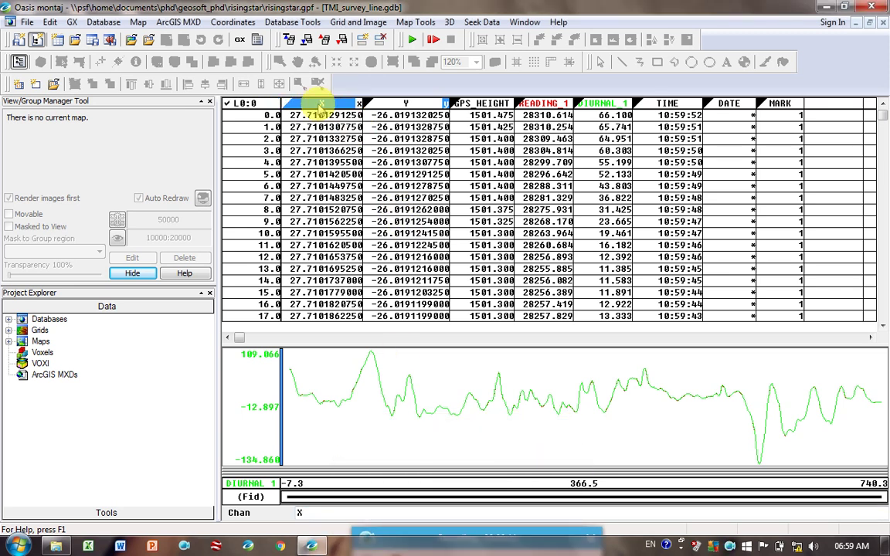
pyautogui.click(406, 103)
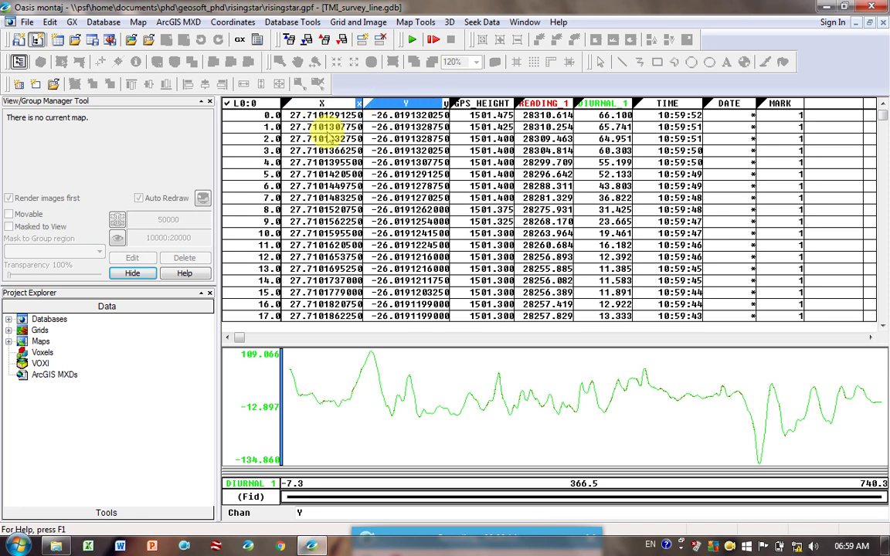
pyautogui.click(328, 127)
pyautogui.click(402, 128)
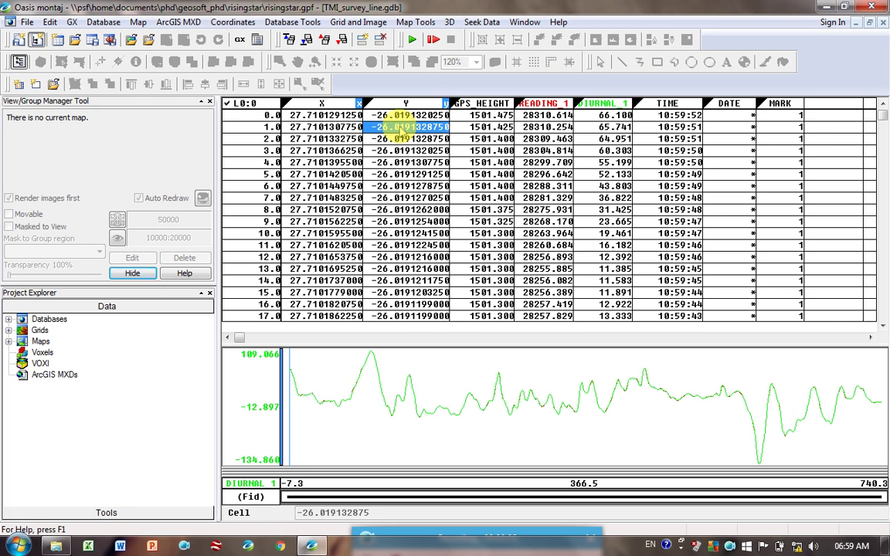
# - Start a new projected coordinate system and declare X/Y as geographic WGS 84
pyautogui.click(230, 23)
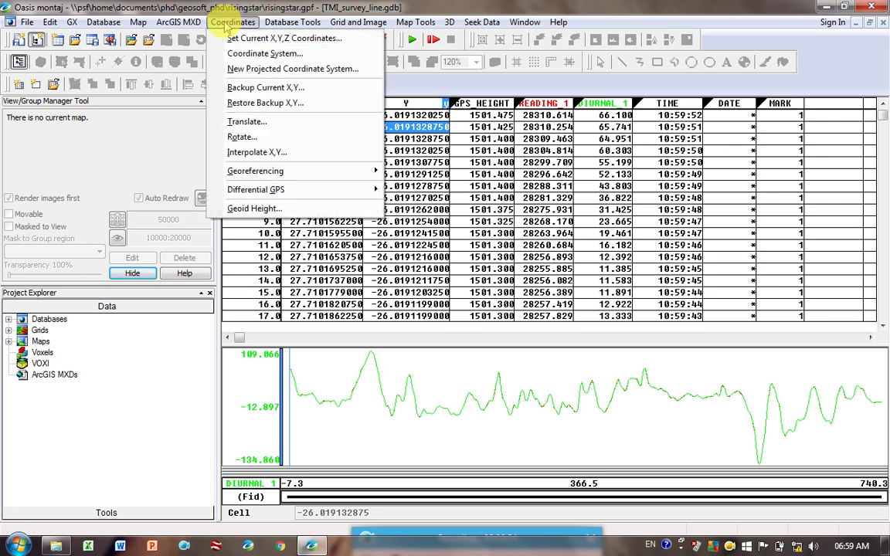
pyautogui.click(243, 71)
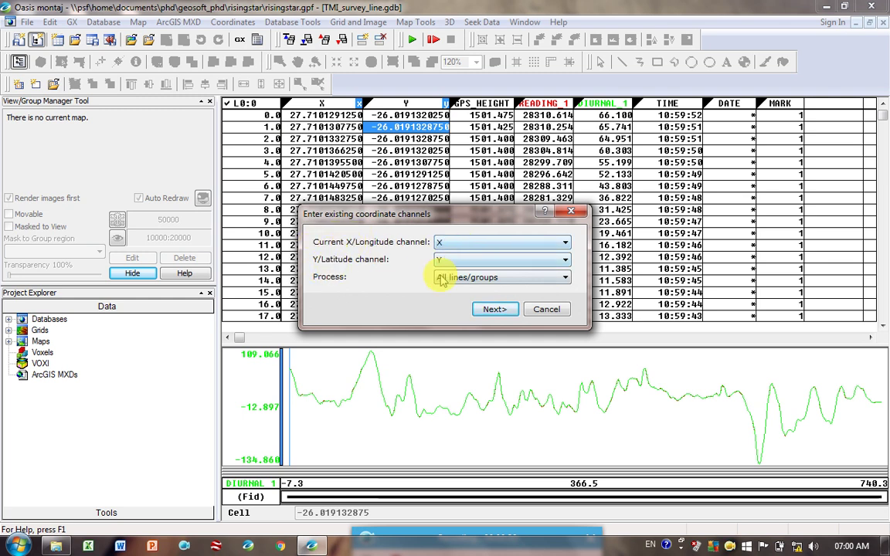
pyautogui.click(494, 308)
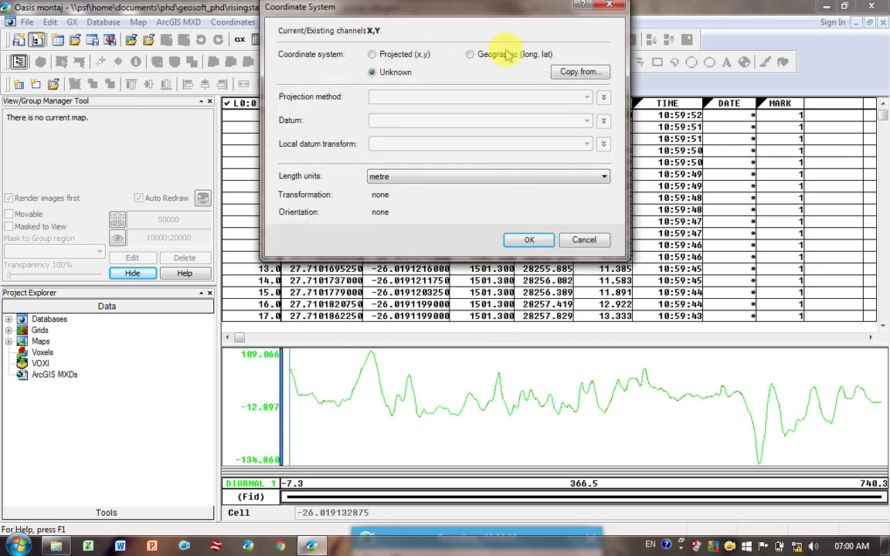
pyautogui.click(471, 55)
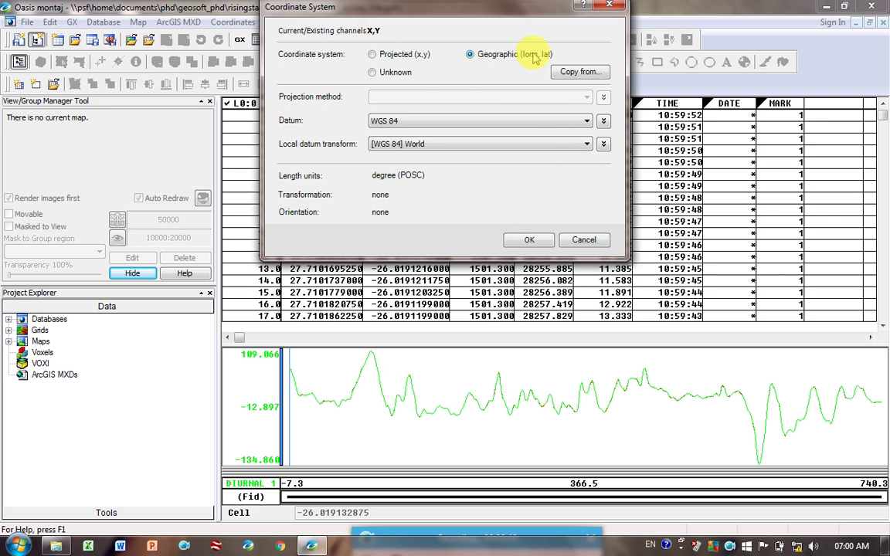
pyautogui.click(532, 242)
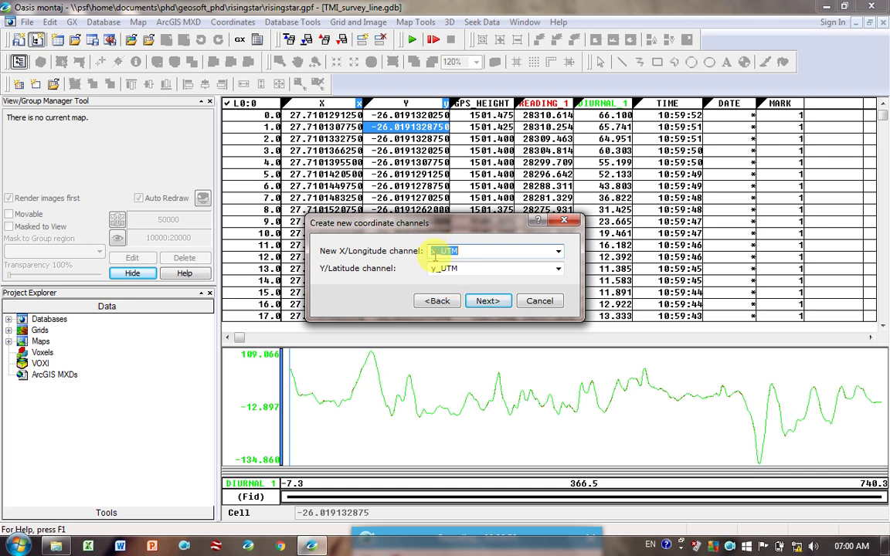
# - Name the new projected channels x_UTM35 and y_UTM35 and continue
pyautogui.click(468, 253)
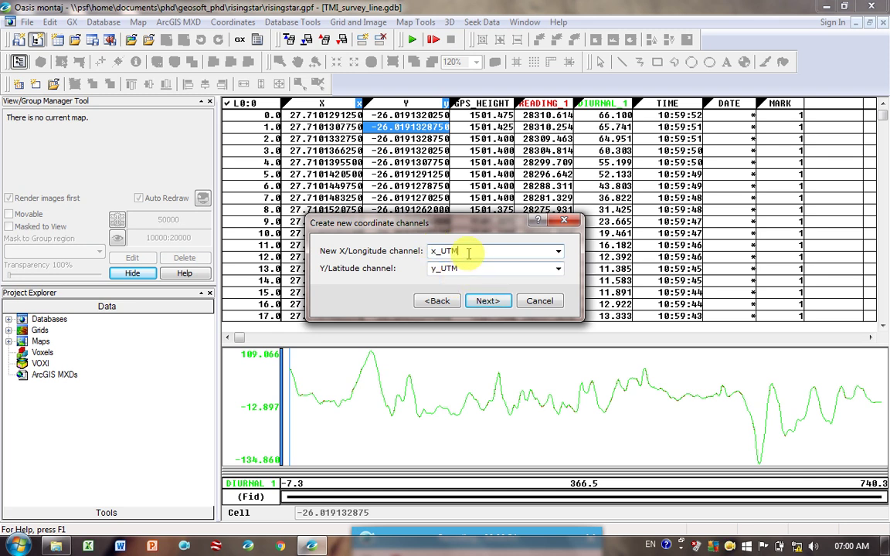
pyautogui.write('35')
pyautogui.press('Tab')
pyautogui.click(469, 268)
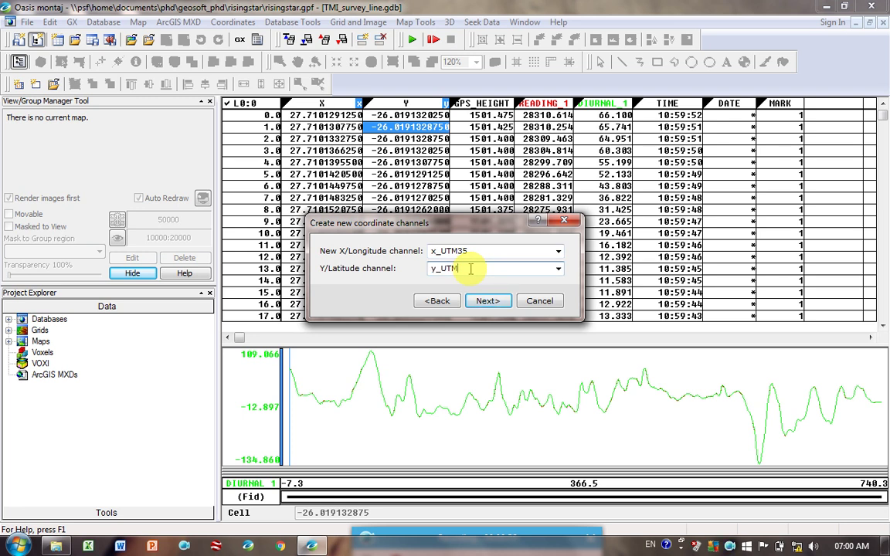
pyautogui.write('35')
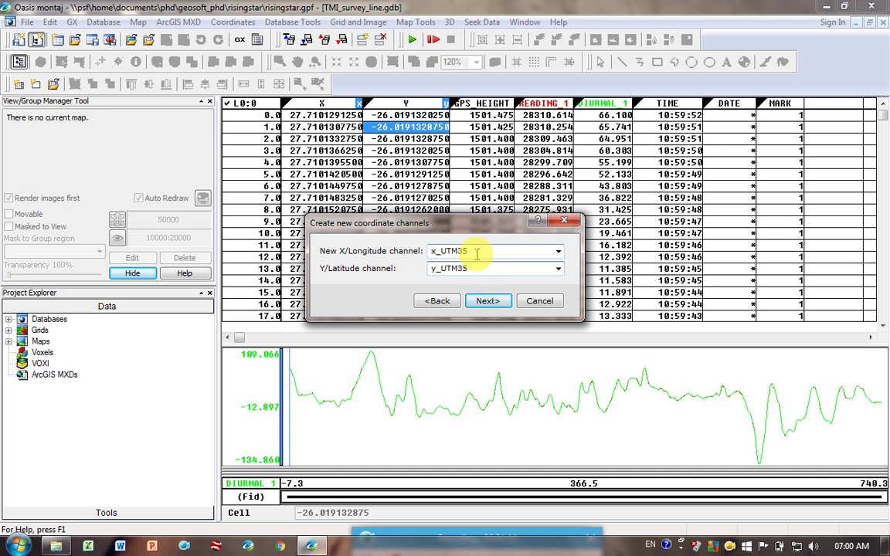
pyautogui.click(484, 302)
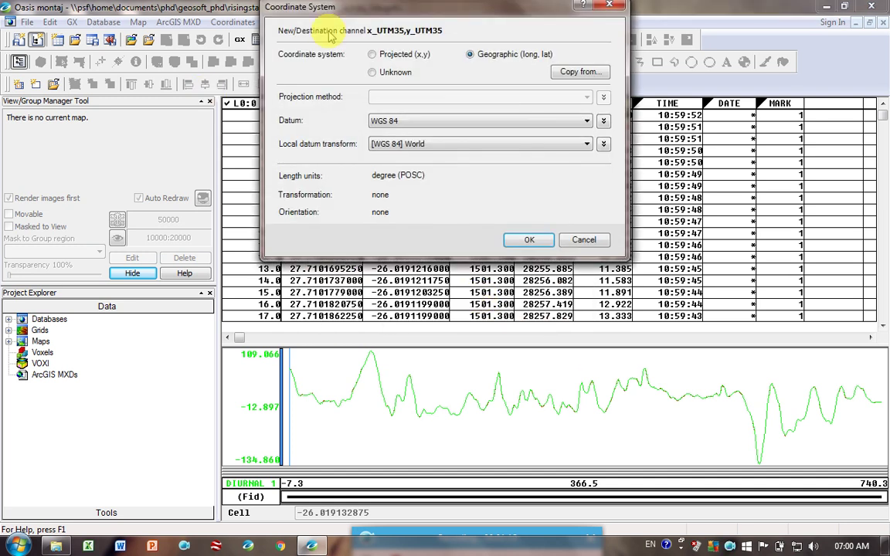
# - Set the new channels to Projected (x,y), WGS 84 datum, UTM zone 35S, and apply
pyautogui.click(372, 55)
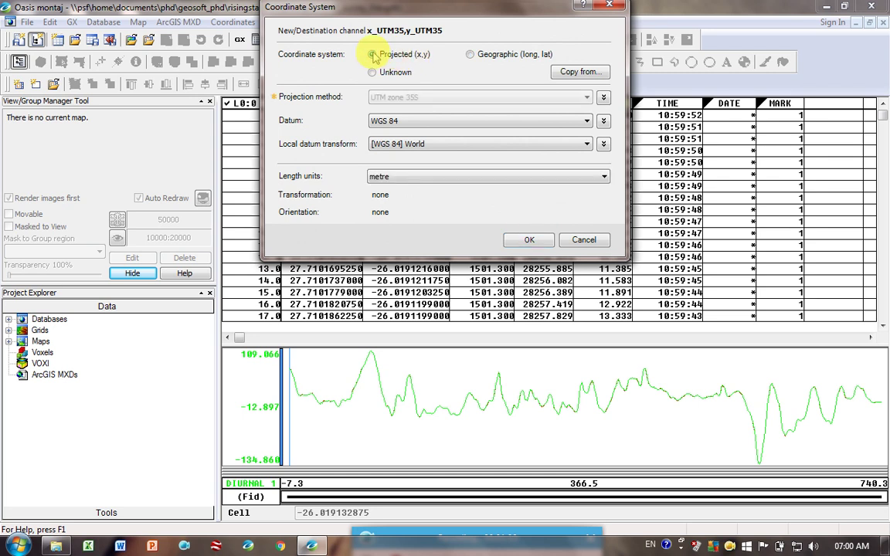
pyautogui.click(395, 122)
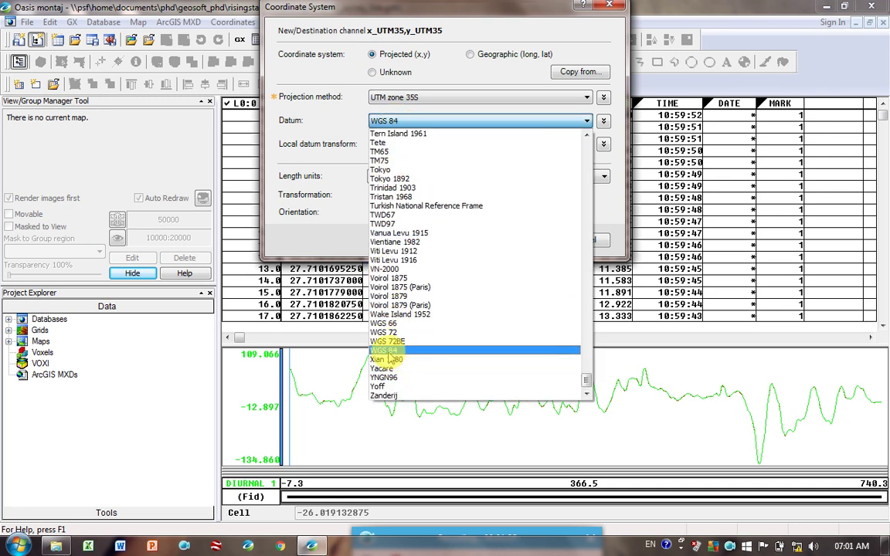
pyautogui.click(388, 352)
pyautogui.click(396, 101)
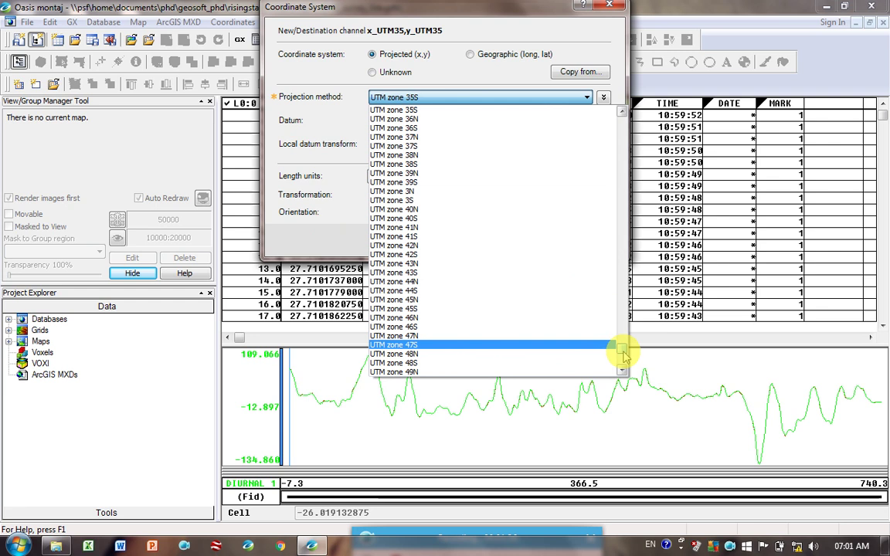
pyautogui.moveTo(621, 353); pyautogui.dragTo(627, 124)
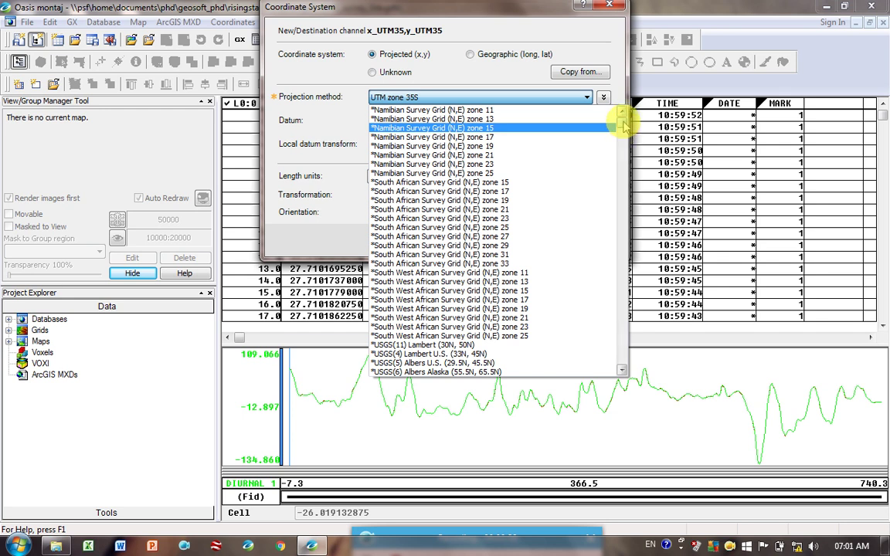
pyautogui.moveTo(622, 124); pyautogui.dragTo(624, 338)
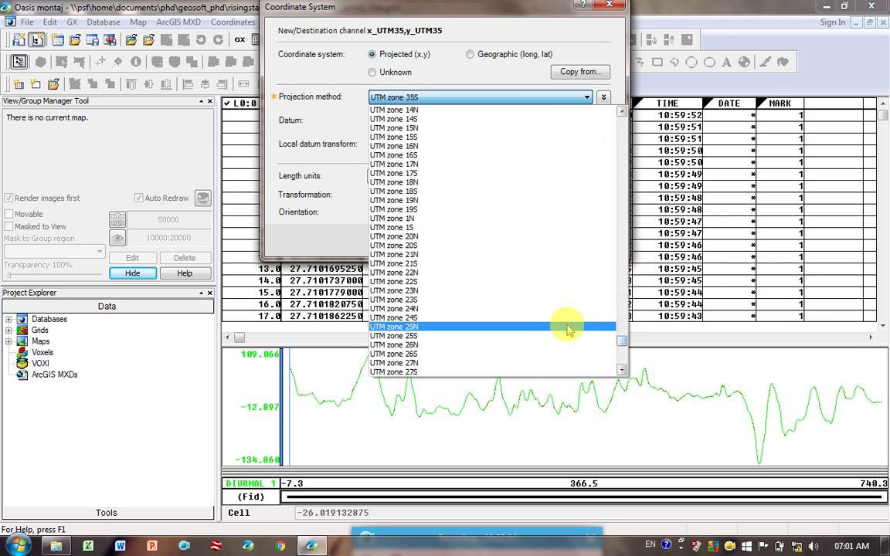
pyautogui.scroll(-10, 568, 329)
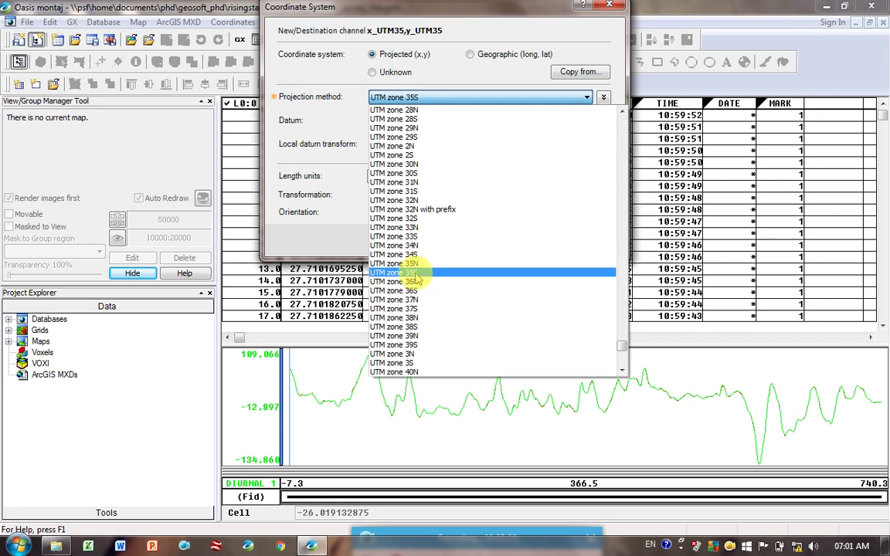
pyautogui.click(415, 274)
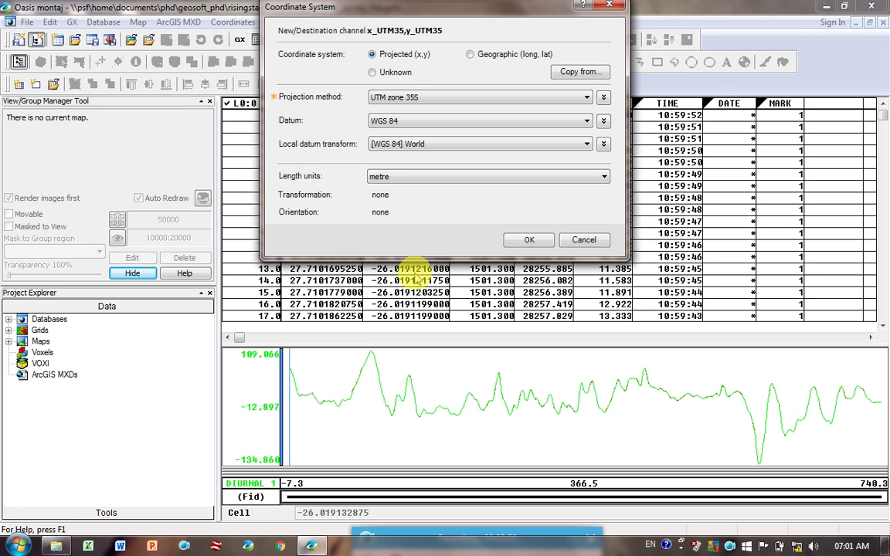
pyautogui.click(527, 240)
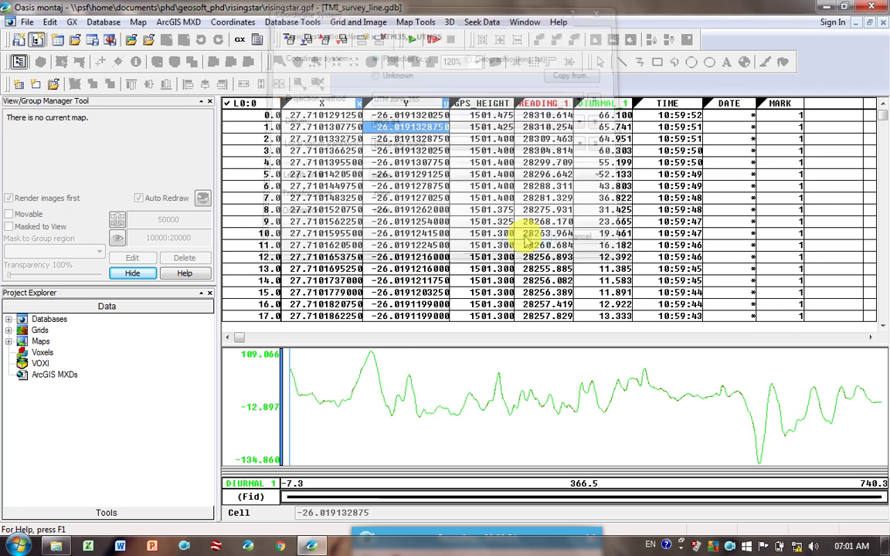
# - Widen the x_UTM35 and y_UTM35 columns to show full values, then select x_UTM35
pyautogui.click(870, 338)
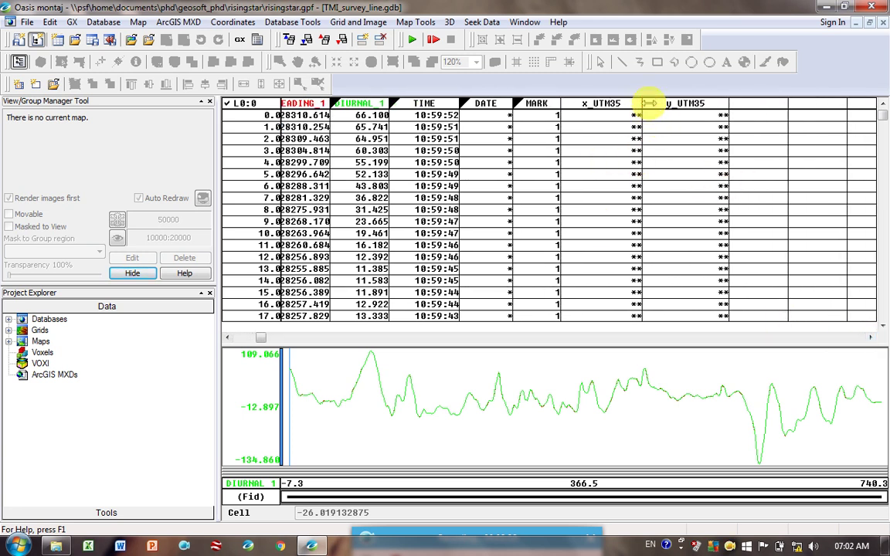
pyautogui.moveTo(648, 102); pyautogui.dragTo(669, 103)
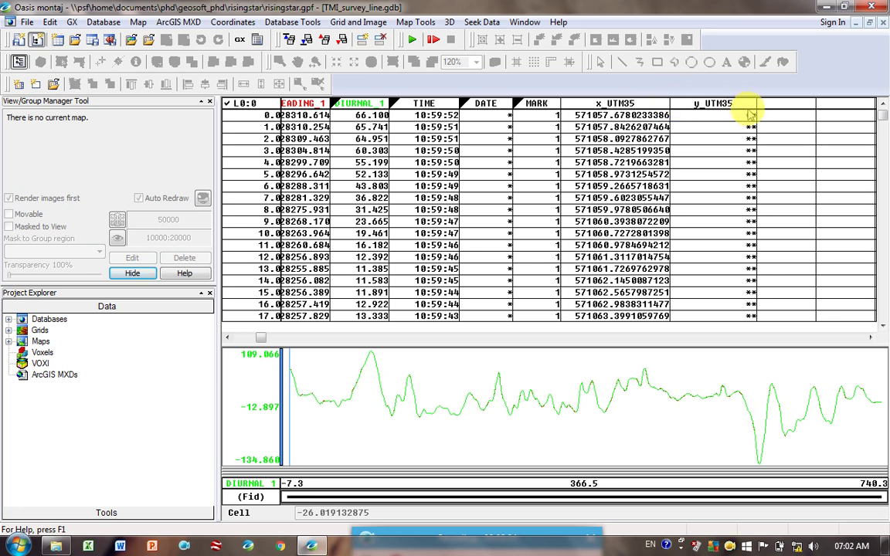
pyautogui.moveTo(756, 105); pyautogui.dragTo(780, 106)
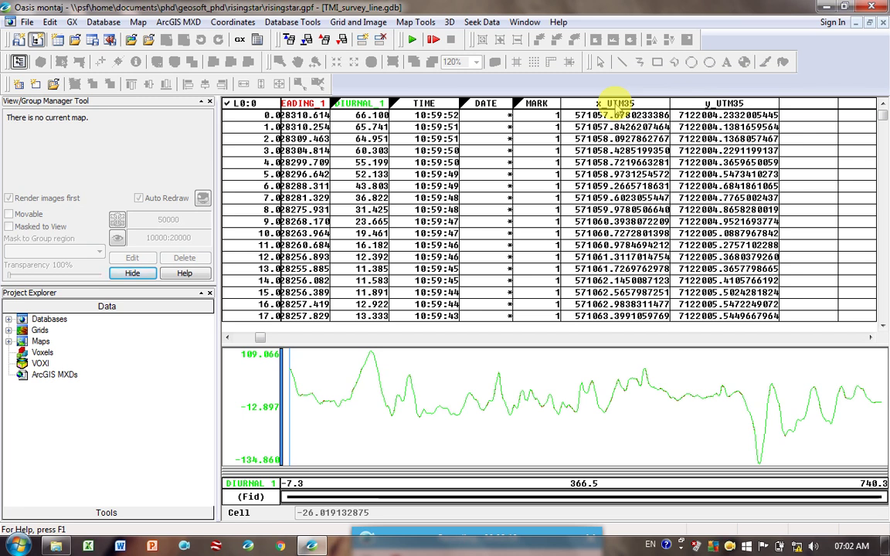
pyautogui.click(620, 105)
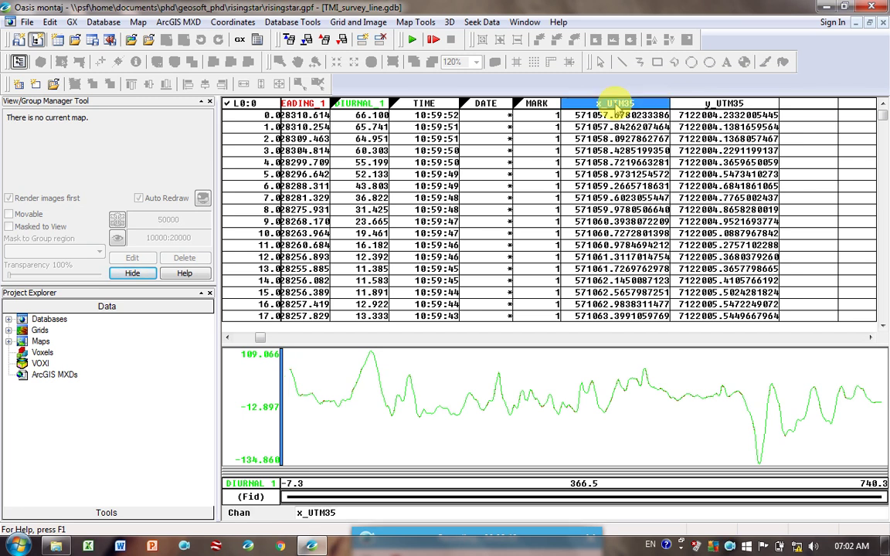
# - Set the x_UTM35 channel to display 4 decimal places
pyautogui.rightClick(620, 106)
pyautogui.click(642, 125)
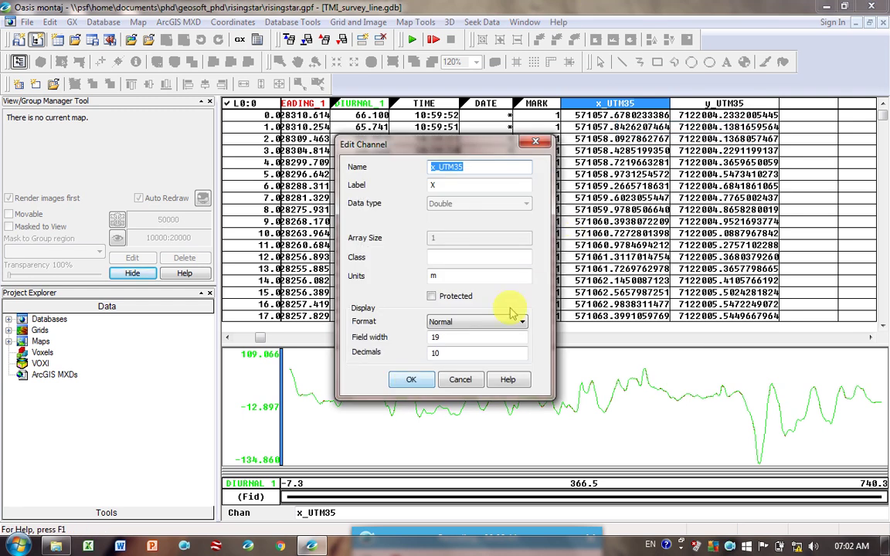
pyautogui.doubleClick(446, 353)
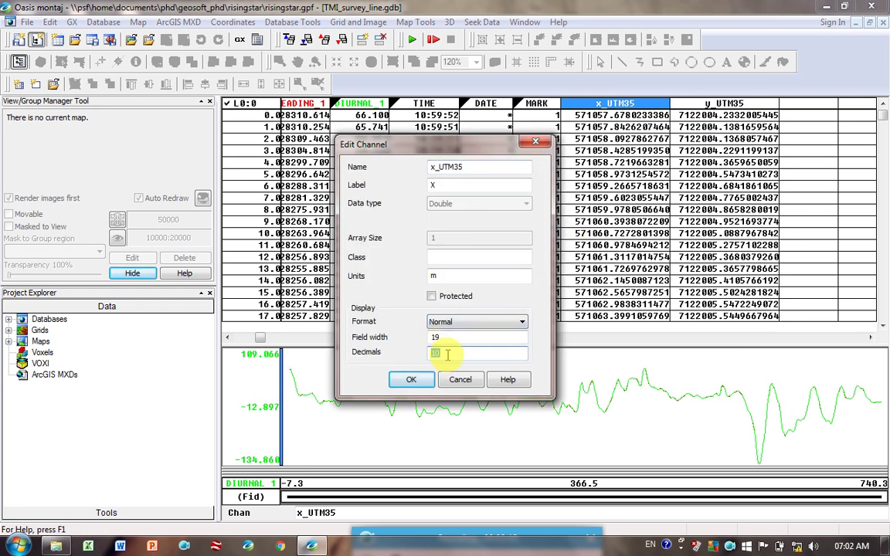
pyautogui.write('4')
pyautogui.click(411, 380)
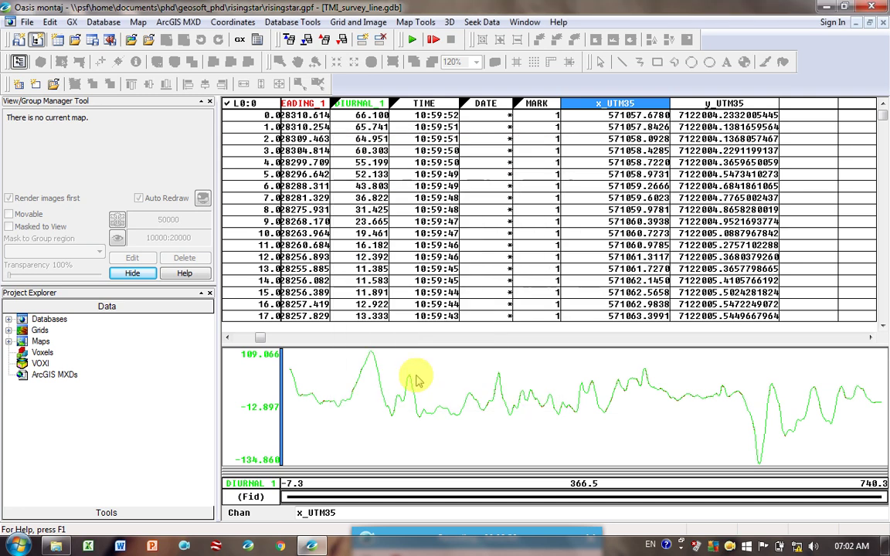
# - Give y_UTM35 4 decimal places too, then narrow both UTM columns
pyautogui.click(726, 105)
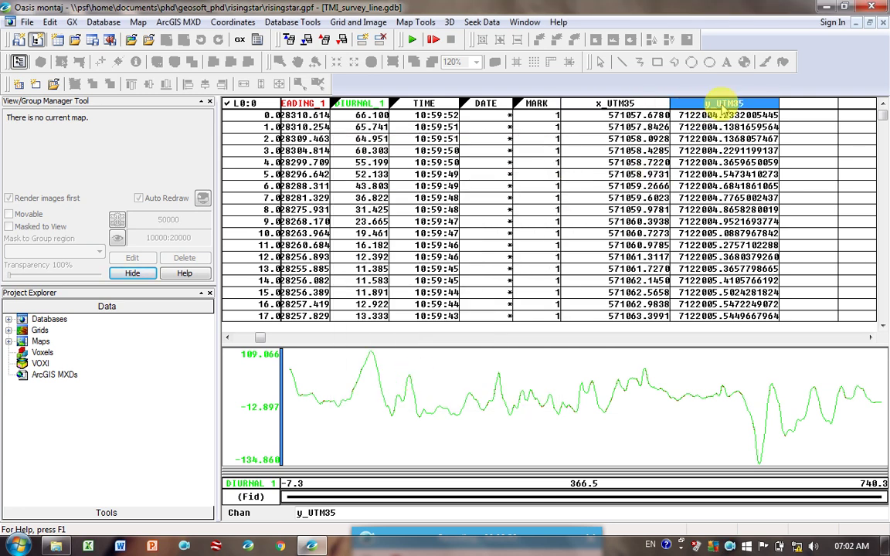
pyautogui.rightClick(723, 108)
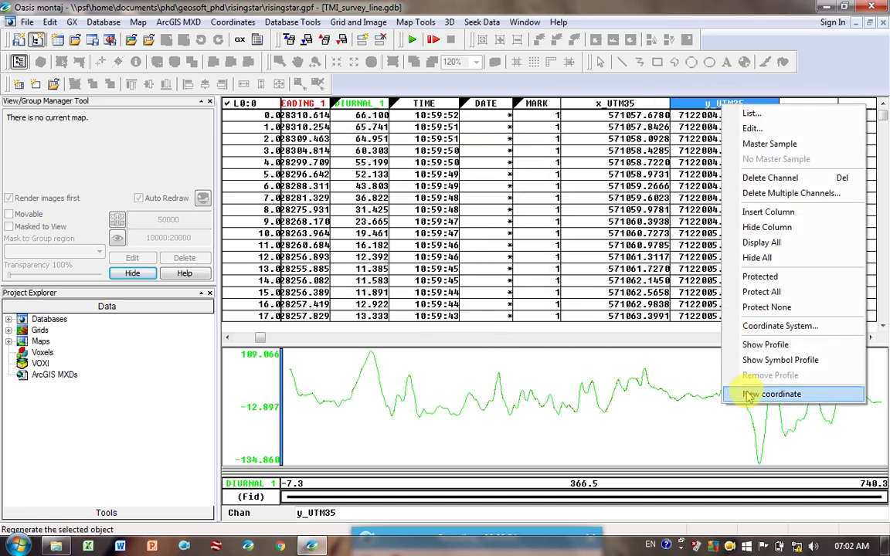
pyautogui.click(751, 129)
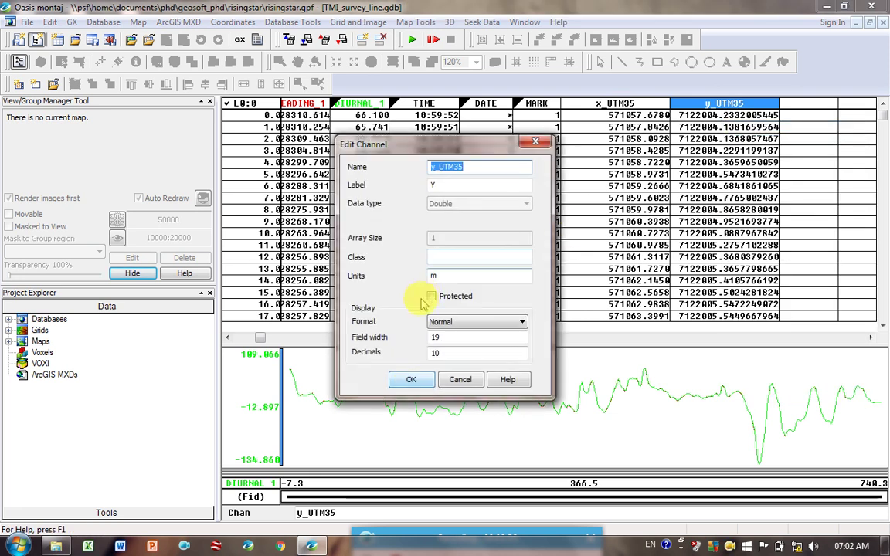
pyautogui.doubleClick(453, 353)
pyautogui.press('BackSpace')
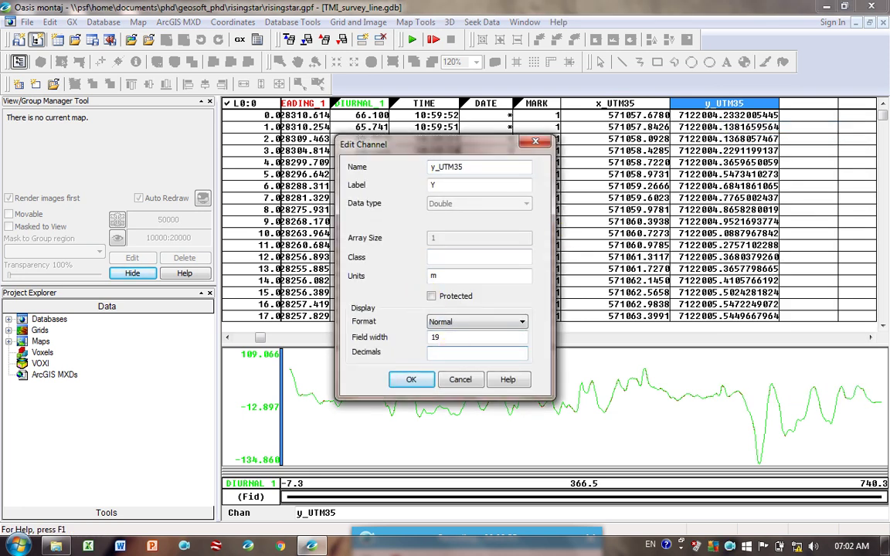
pyautogui.press('Return')
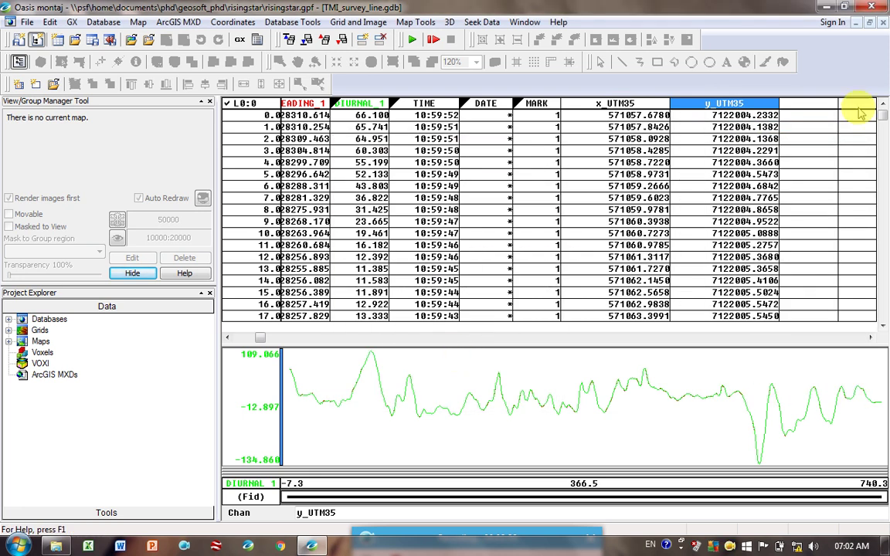
pyautogui.moveTo(672, 102); pyautogui.dragTo(643, 102)
pyautogui.moveTo(749, 102); pyautogui.dragTo(730, 104)
# - Make a distance channel named Dist from X x_UTM35 and Y y_UTM35
pyautogui.click(761, 105)
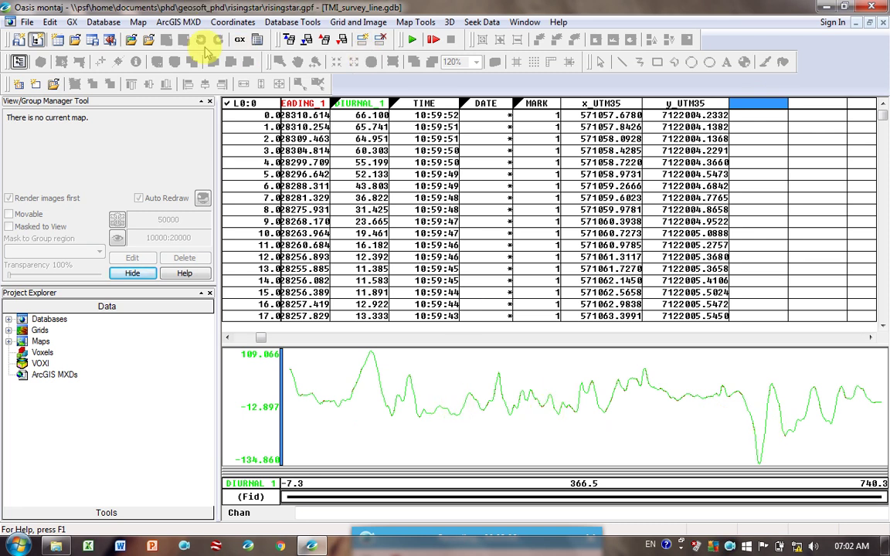
pyautogui.click(233, 22)
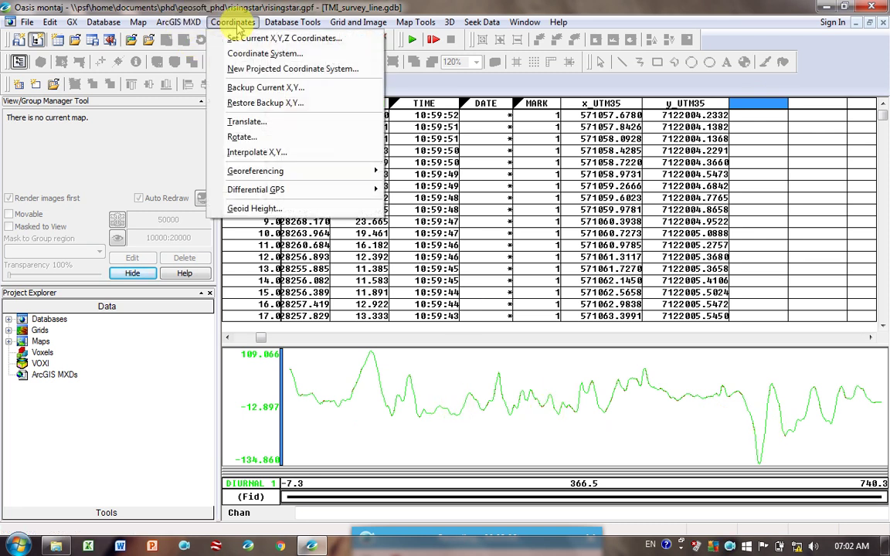
pyautogui.moveTo(274, 27)
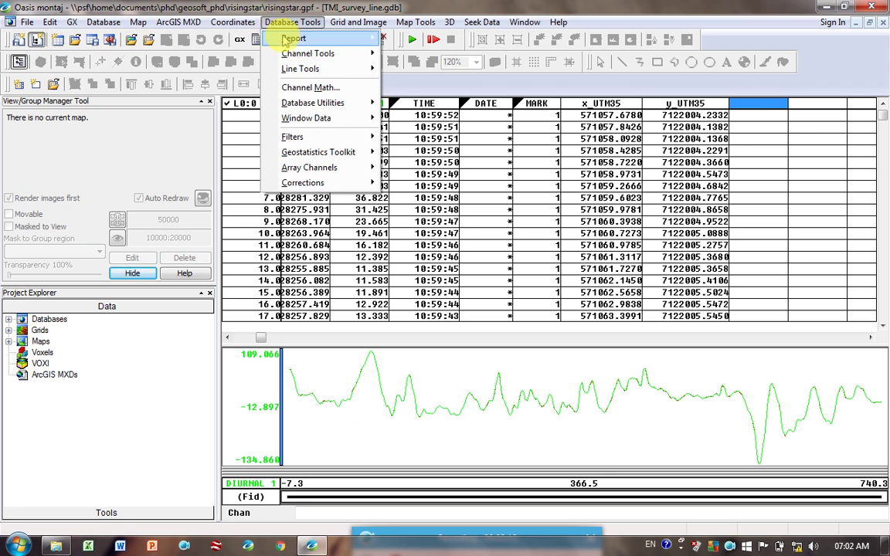
pyautogui.moveTo(298, 58)
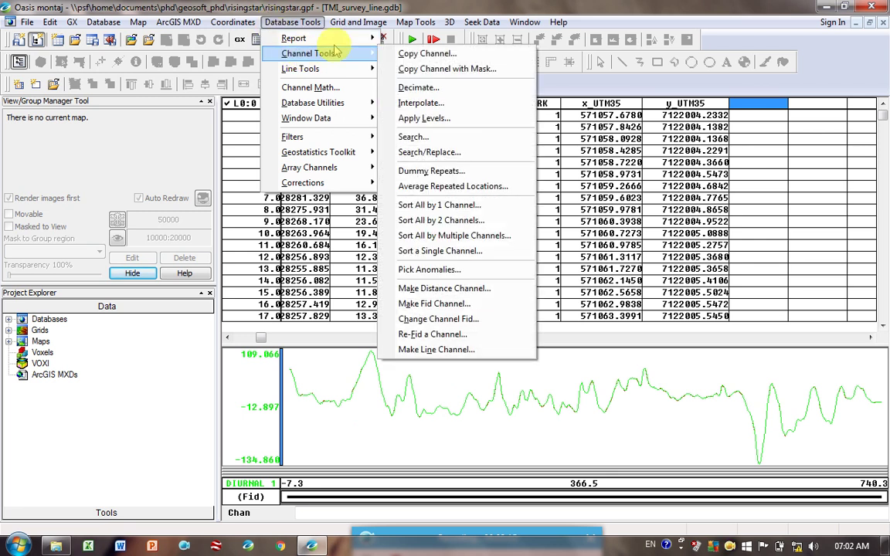
pyautogui.click(464, 295)
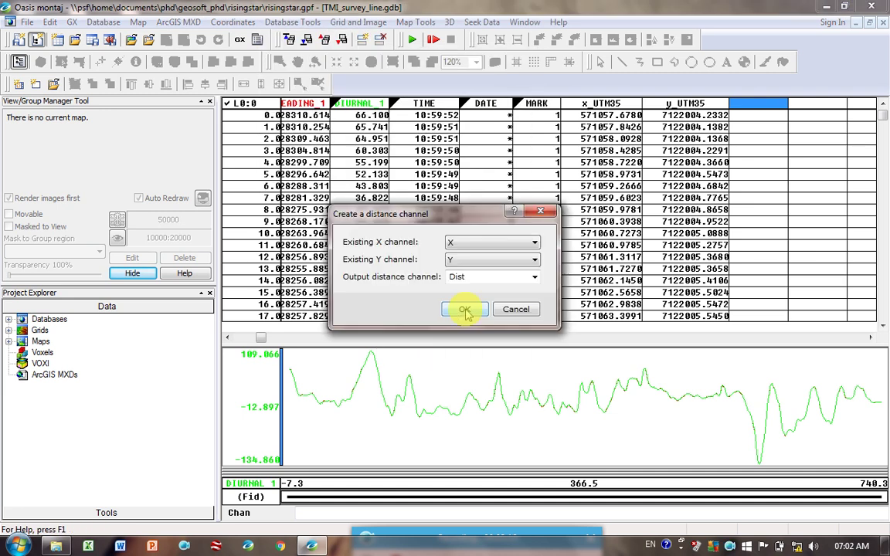
pyautogui.click(473, 246)
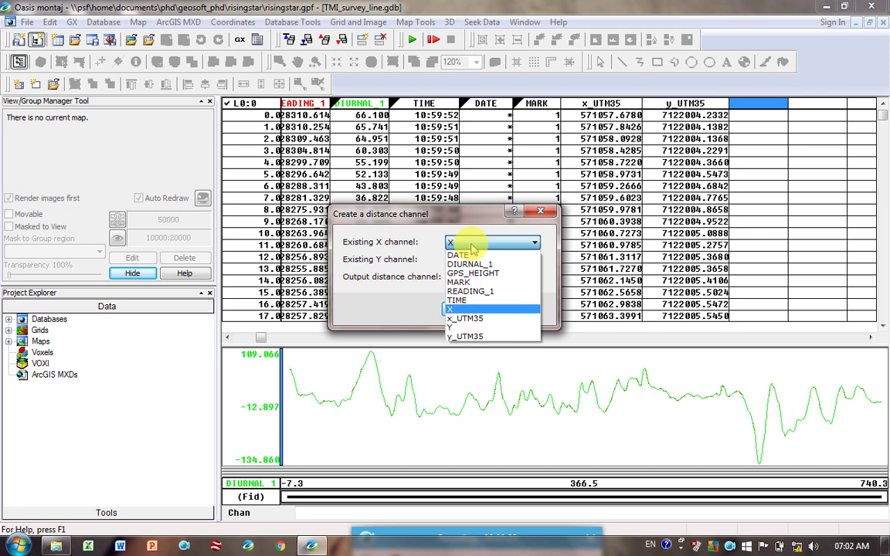
pyautogui.click(506, 317)
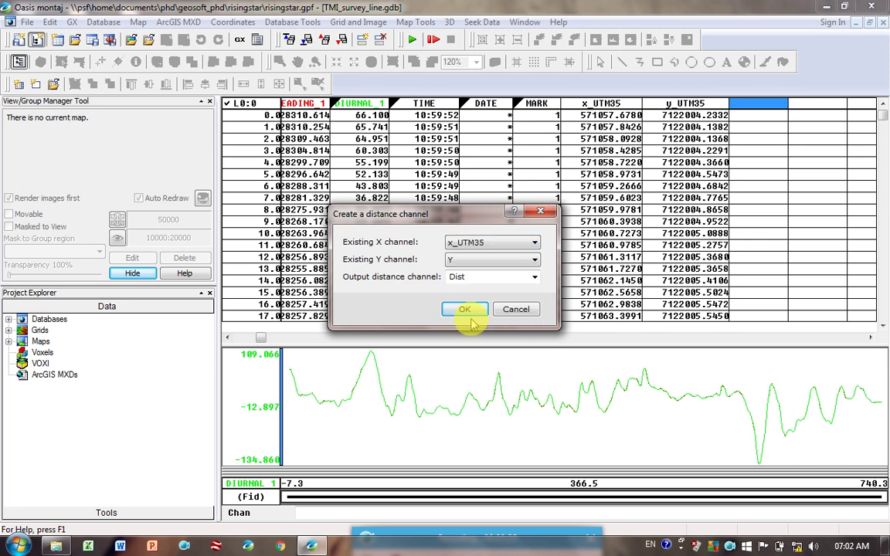
pyautogui.click(452, 259)
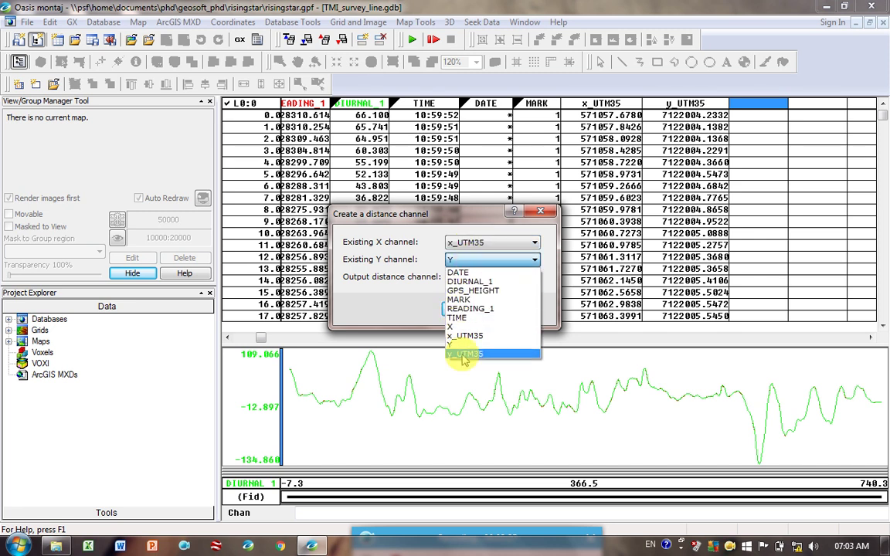
pyautogui.click(462, 355)
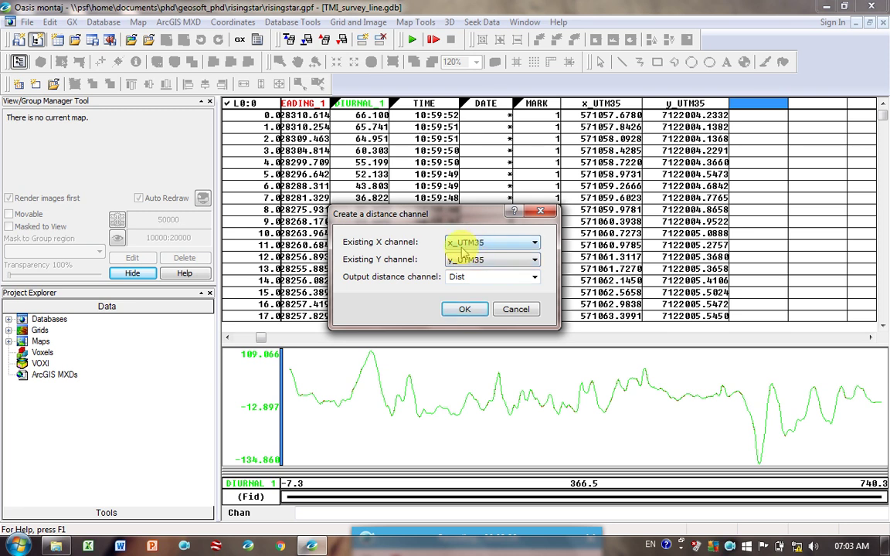
pyautogui.press('Tab')
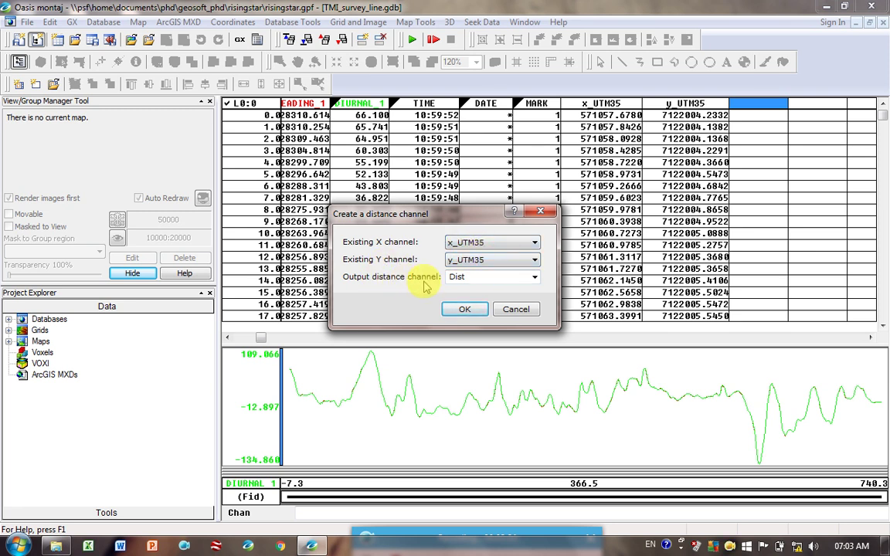
pyautogui.click(467, 276)
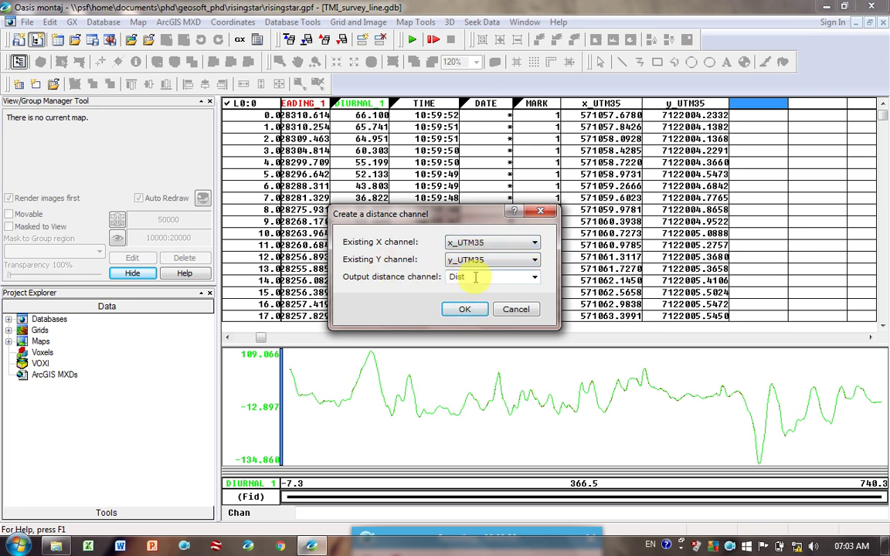
pyautogui.click(463, 313)
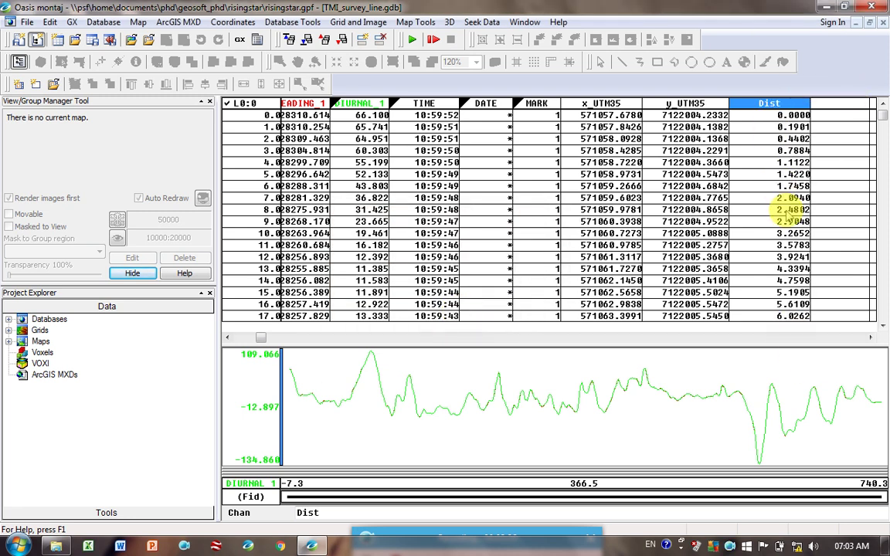
# - Check the Dist values at rows 7, 8 and 12, then select the Dist channel
pyautogui.click(833, 103)
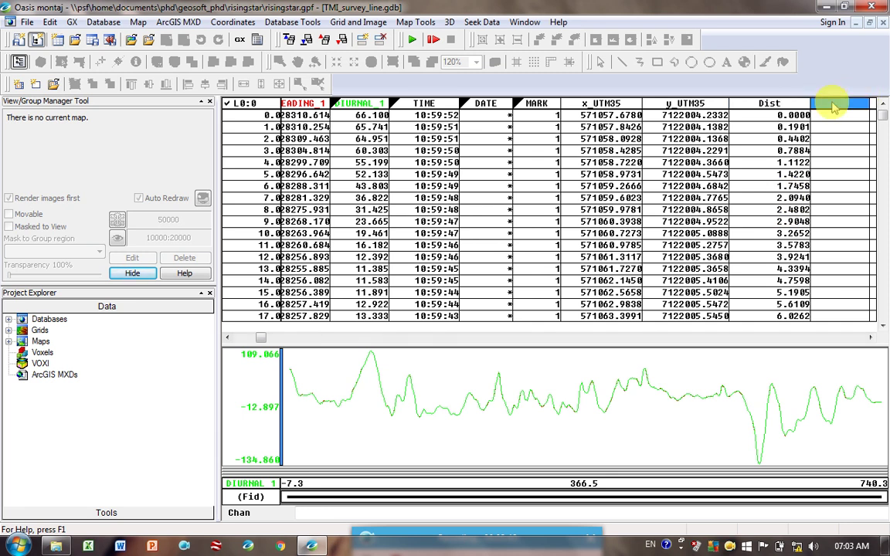
pyautogui.rightClick(834, 105)
pyautogui.click(833, 114)
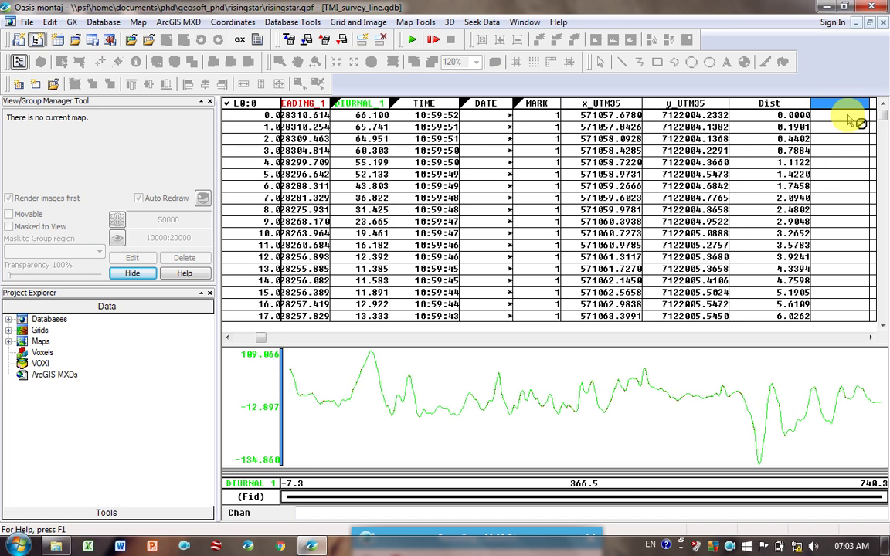
pyautogui.click(788, 115)
pyautogui.click(784, 199)
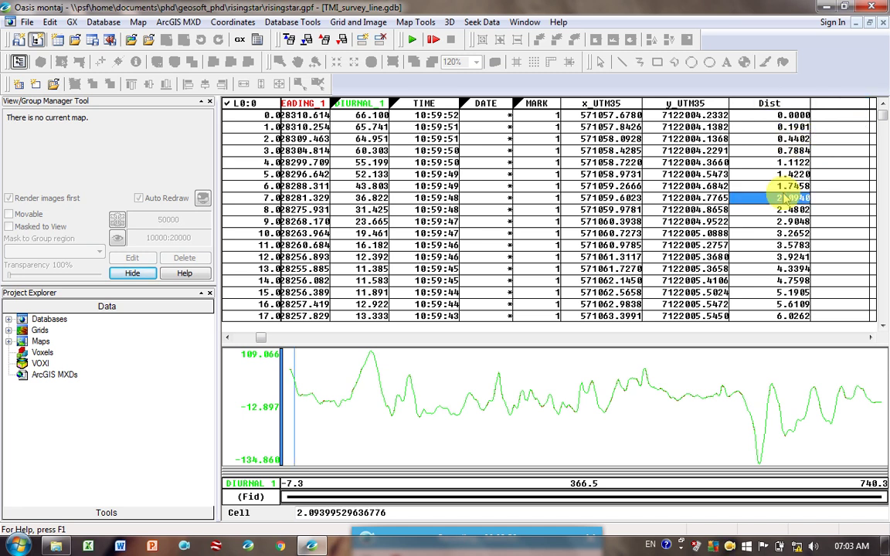
pyautogui.click(784, 256)
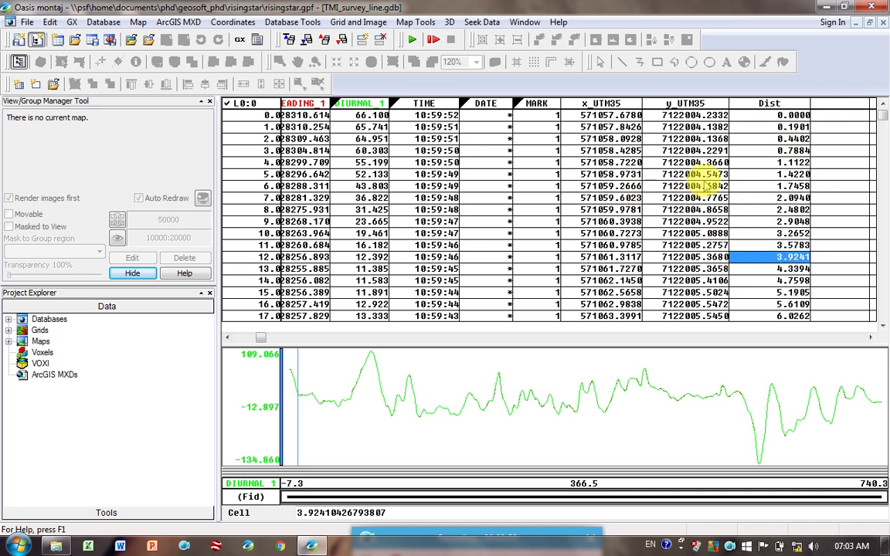
pyautogui.click(776, 210)
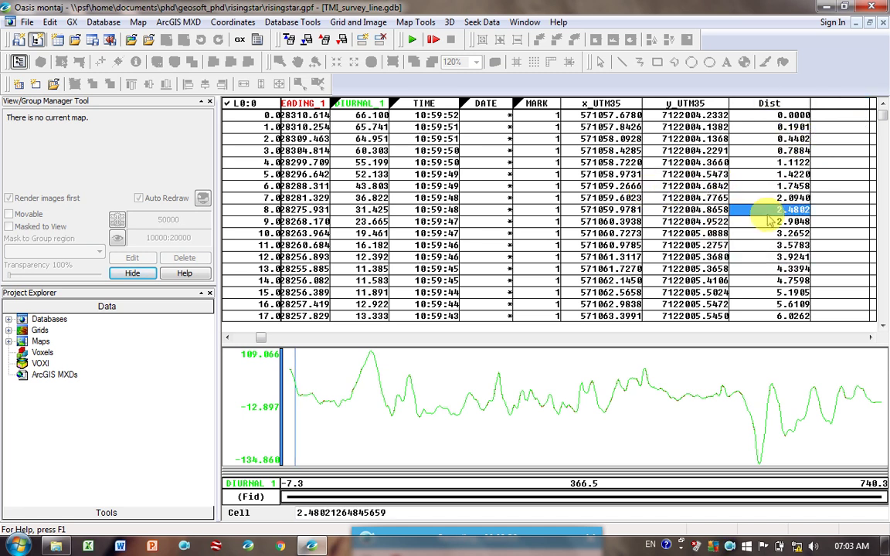
pyautogui.click(768, 106)
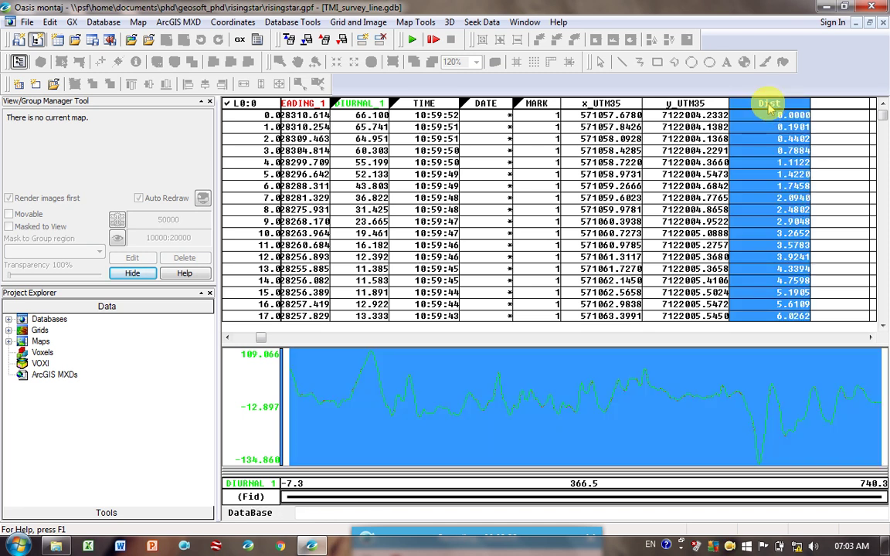
pyautogui.click(768, 106)
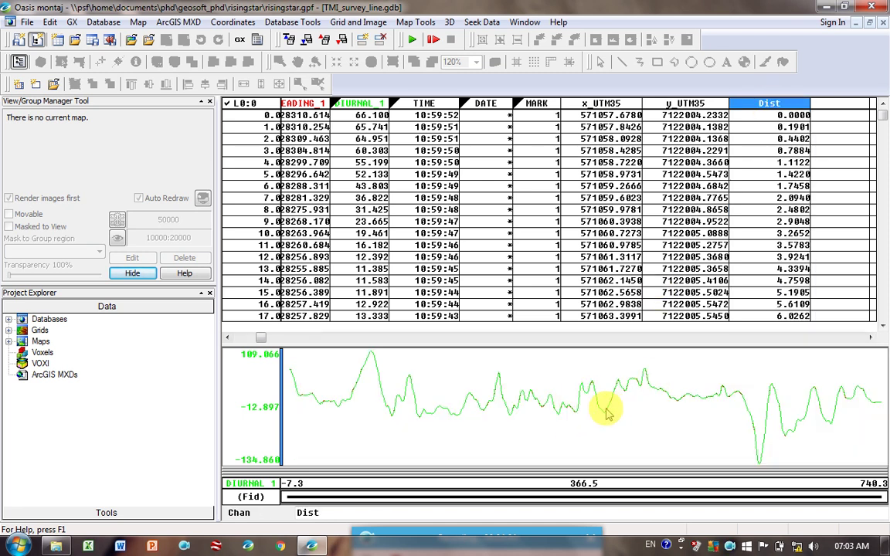
# - Set Dist as the profile's X-axis channel in X Axis Options
pyautogui.rightClick(517, 438)
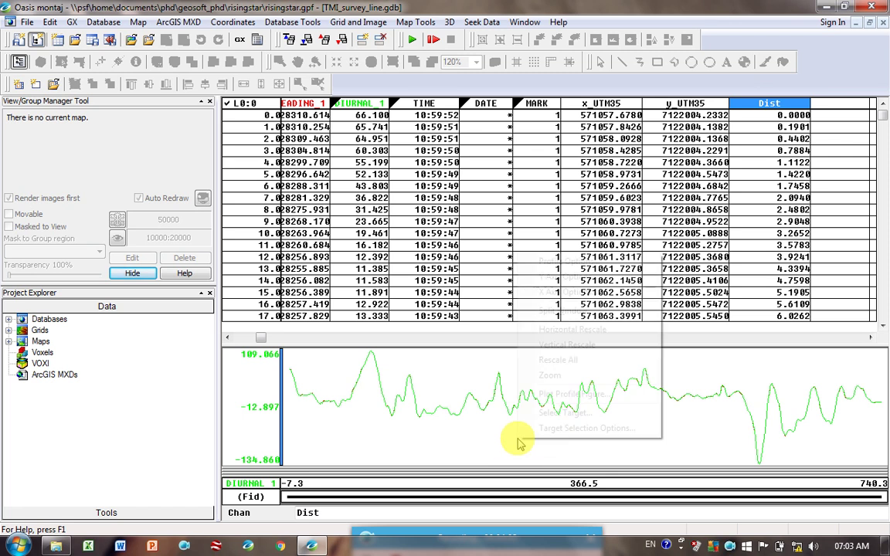
pyautogui.click(567, 292)
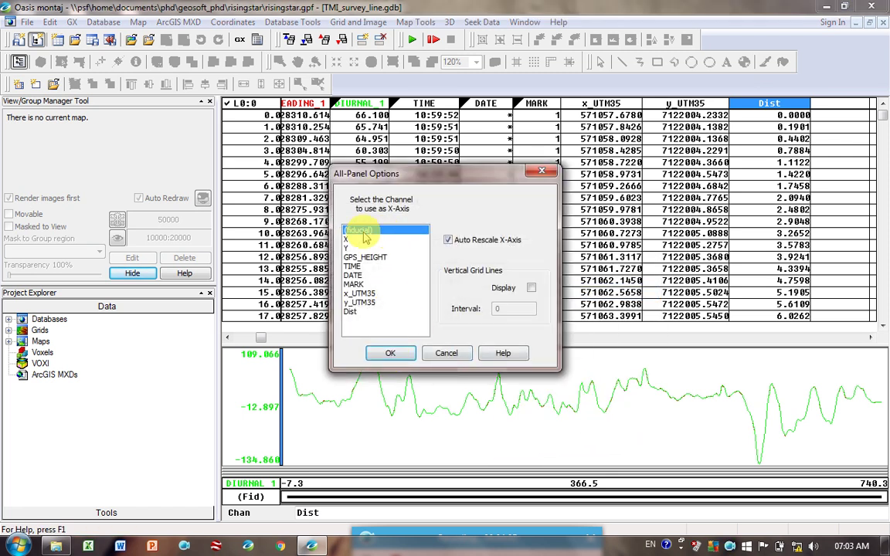
pyautogui.click(350, 312)
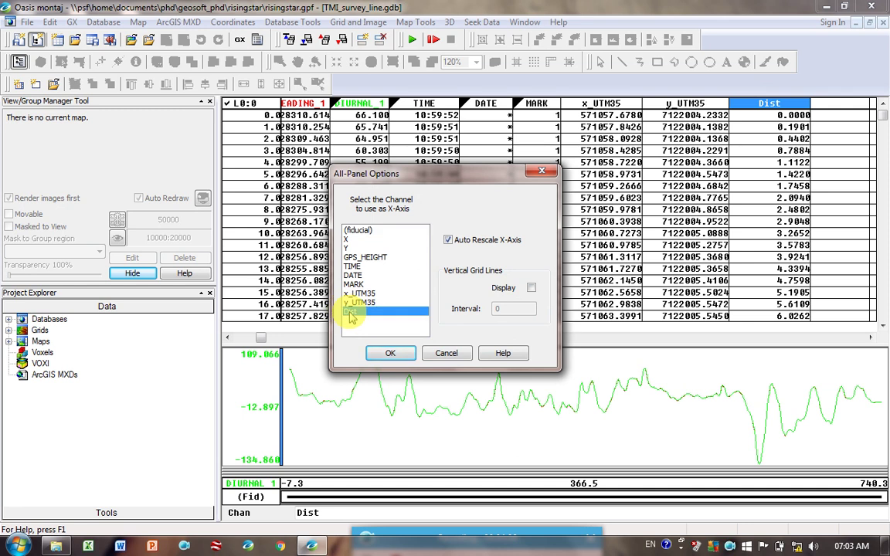
pyautogui.click(390, 353)
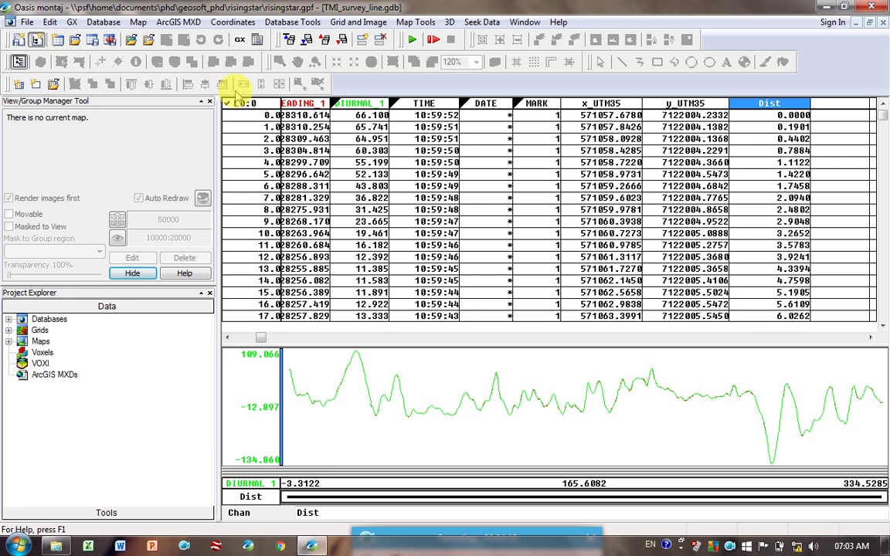
# - With line L0 selected, uncheck Auto Rescale X-Axis while keeping Dist as the X-axis
pyautogui.click(239, 105)
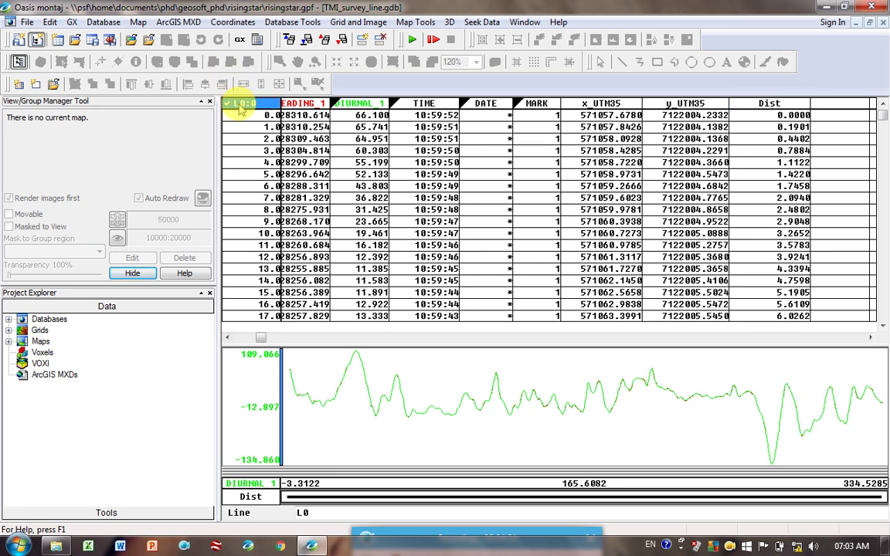
pyautogui.rightClick(422, 394)
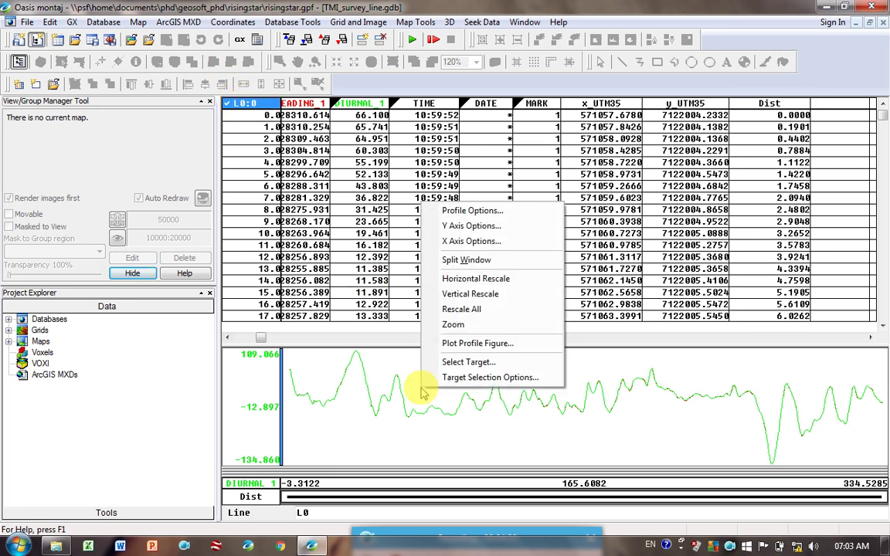
pyautogui.click(431, 240)
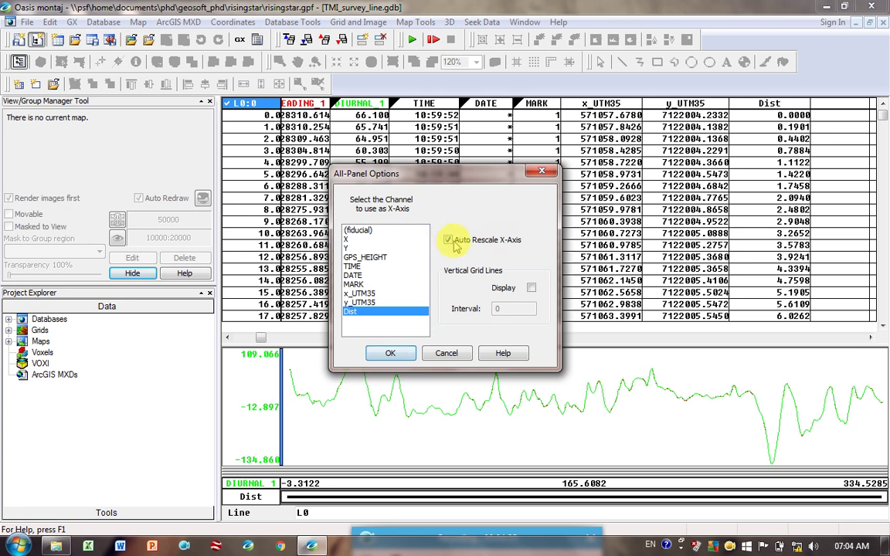
pyautogui.click(393, 354)
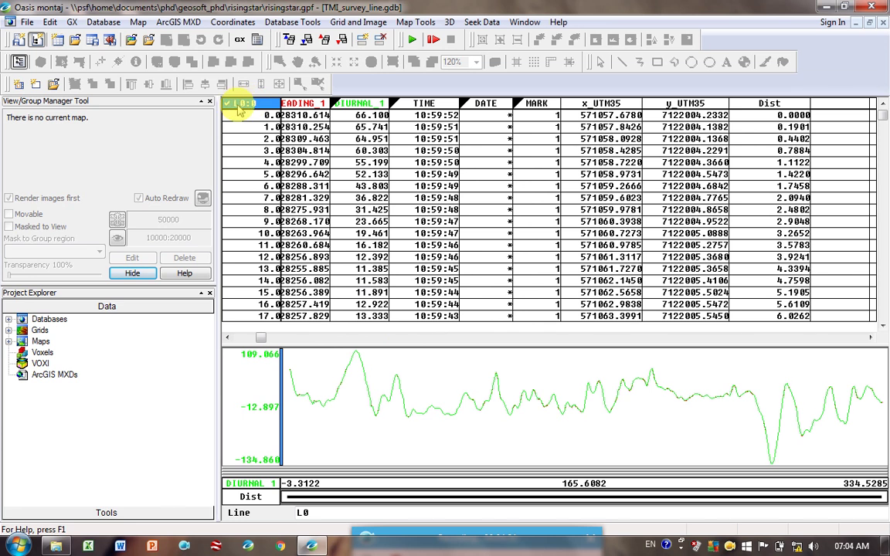
# - Page through lines L1 to L10 comparing profiles on the fixed Dist scale, ending on L7
pyautogui.press('pagedown')
pyautogui.press('pagedown')
pyautogui.press('pagedown')
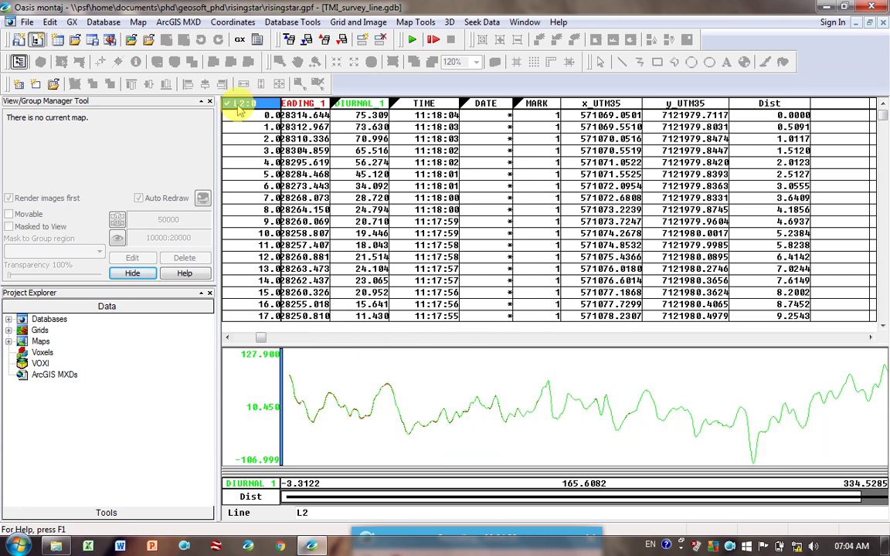
pyautogui.press('pagedown')
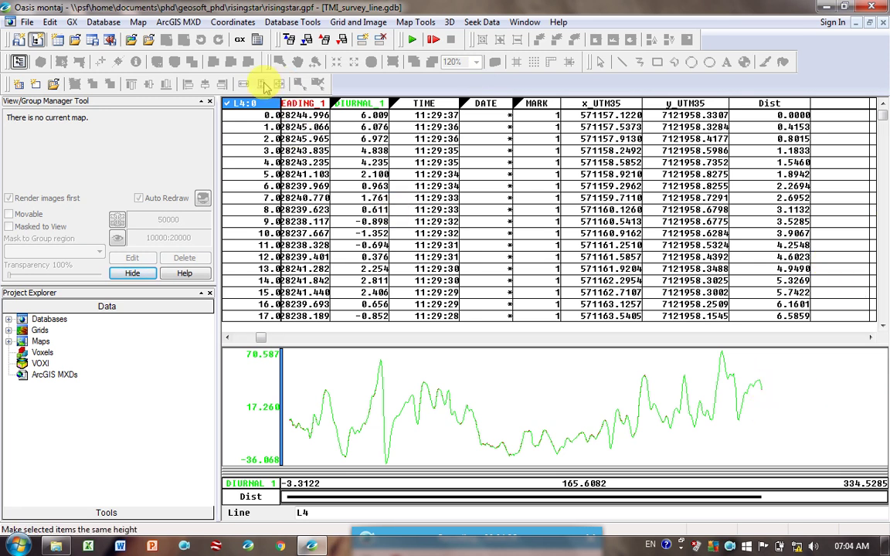
pyautogui.press('pagedown')
pyautogui.press('pagedown')
pyautogui.press('pagedown')
pyautogui.press('pagedown')
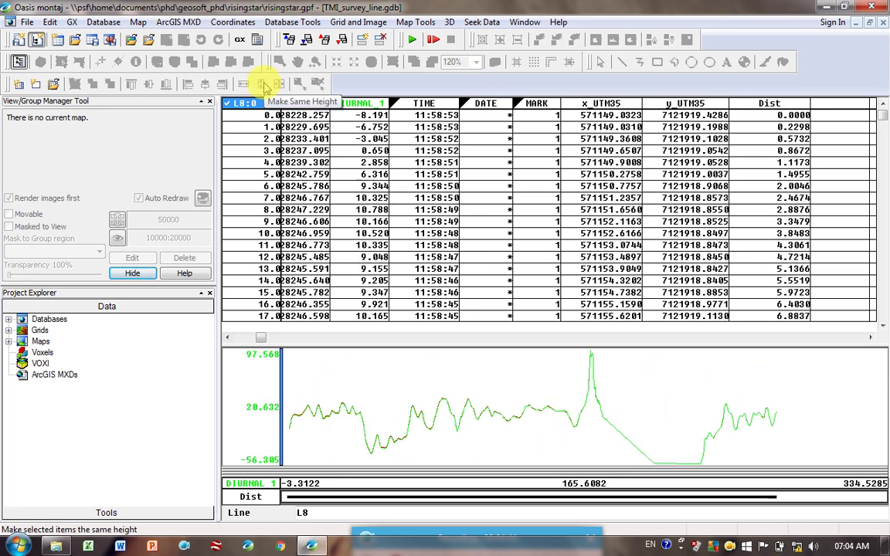
pyautogui.press('pagedown')
pyautogui.press('pagedown')
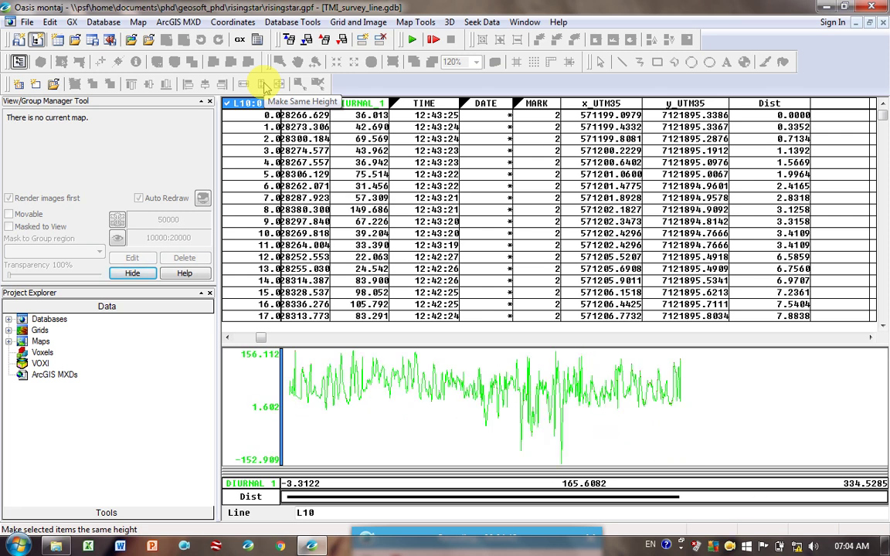
pyautogui.press('pagedown')
pyautogui.press('pageup')
pyautogui.press('pageup')
pyautogui.press('pageup')
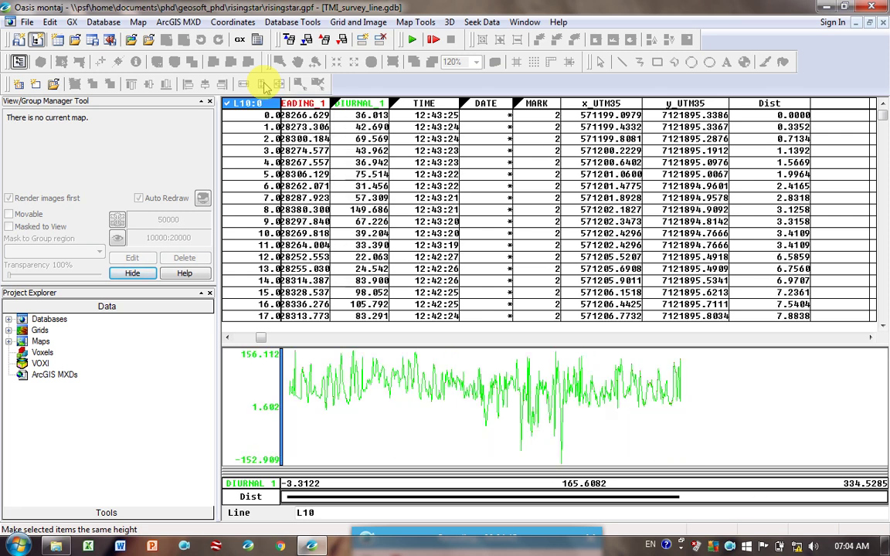
pyautogui.press('pageup')
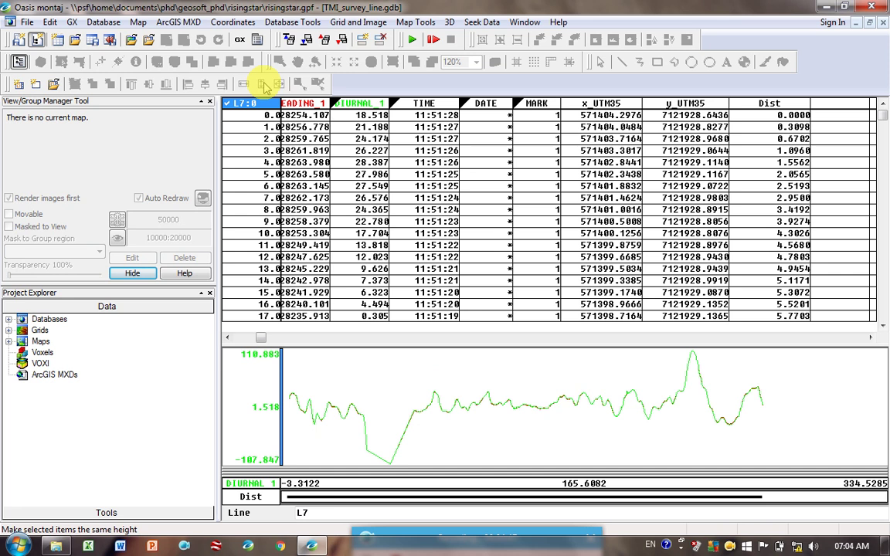
pyautogui.press('pageup')
pyautogui.press('pagedown')
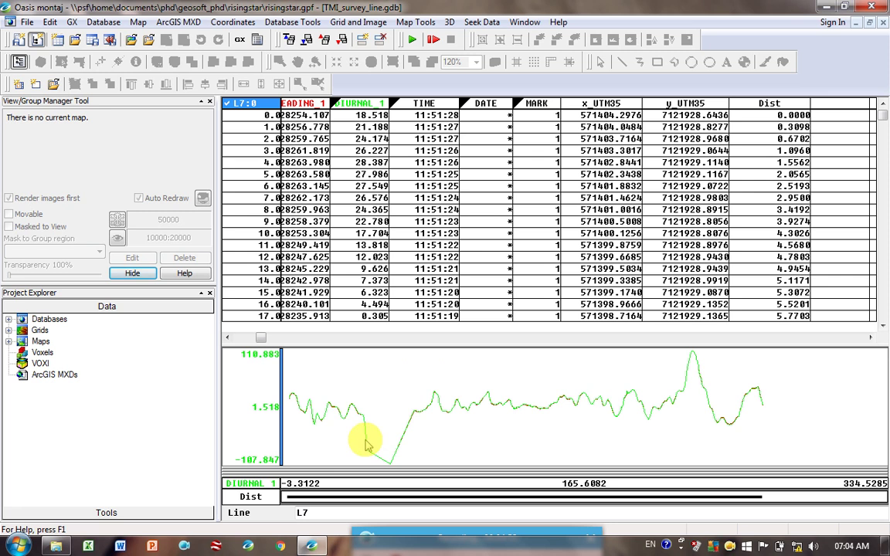
pyautogui.press('pagedown')
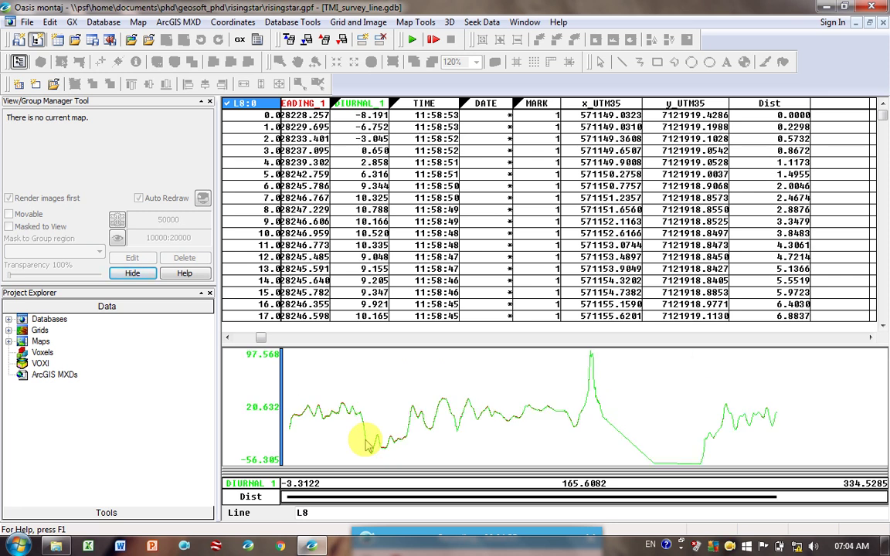
pyautogui.press('pagedown')
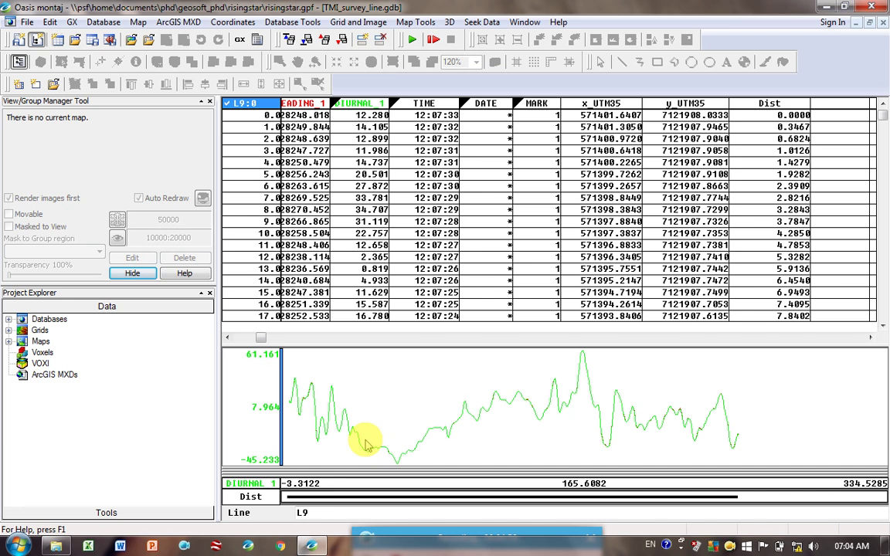
pyautogui.press('pagedown')
pyautogui.press('pageup')
pyautogui.press('pageup')
pyautogui.press('pageup')
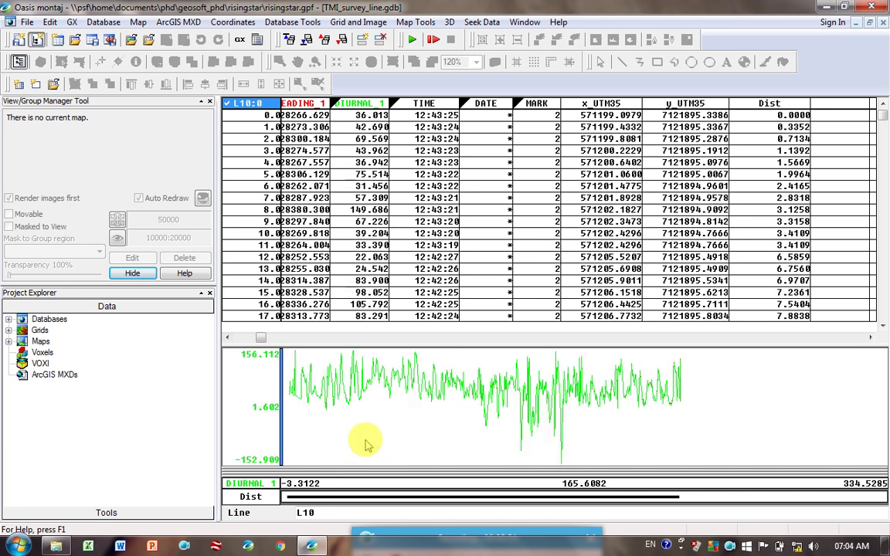